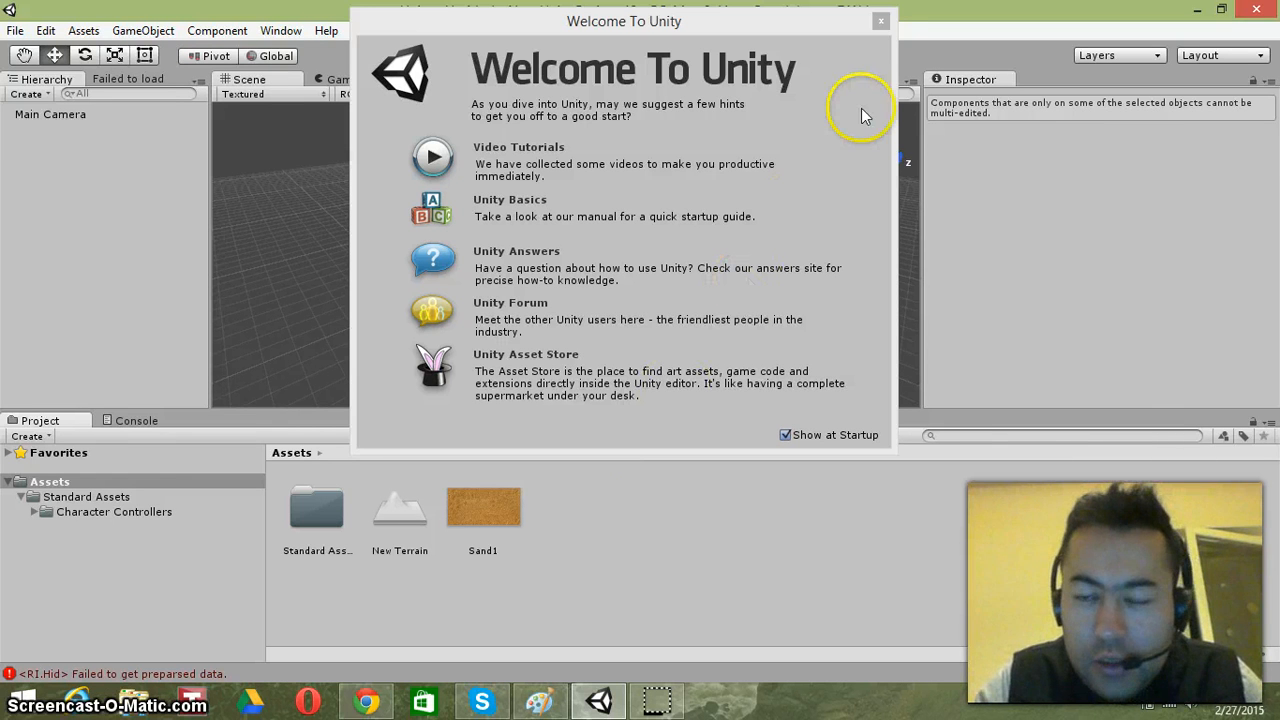
- Close the Welcome To Unity window
click(881, 22)
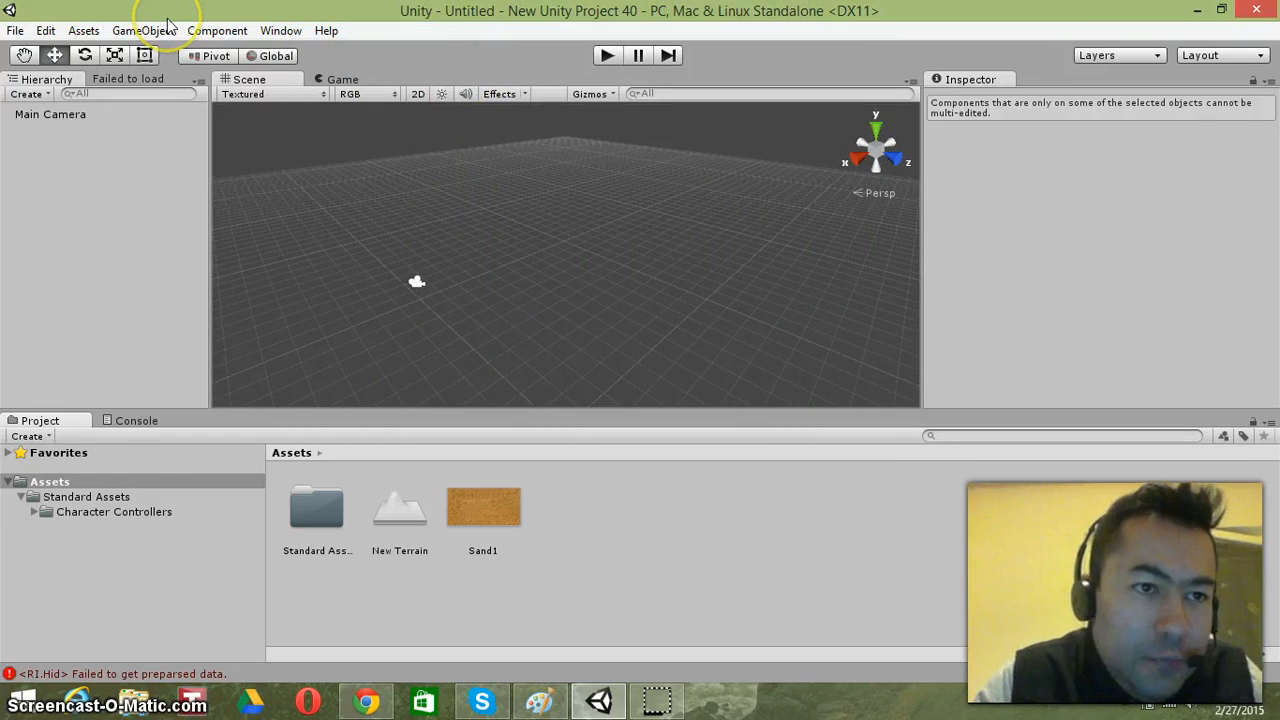
click(83, 31)
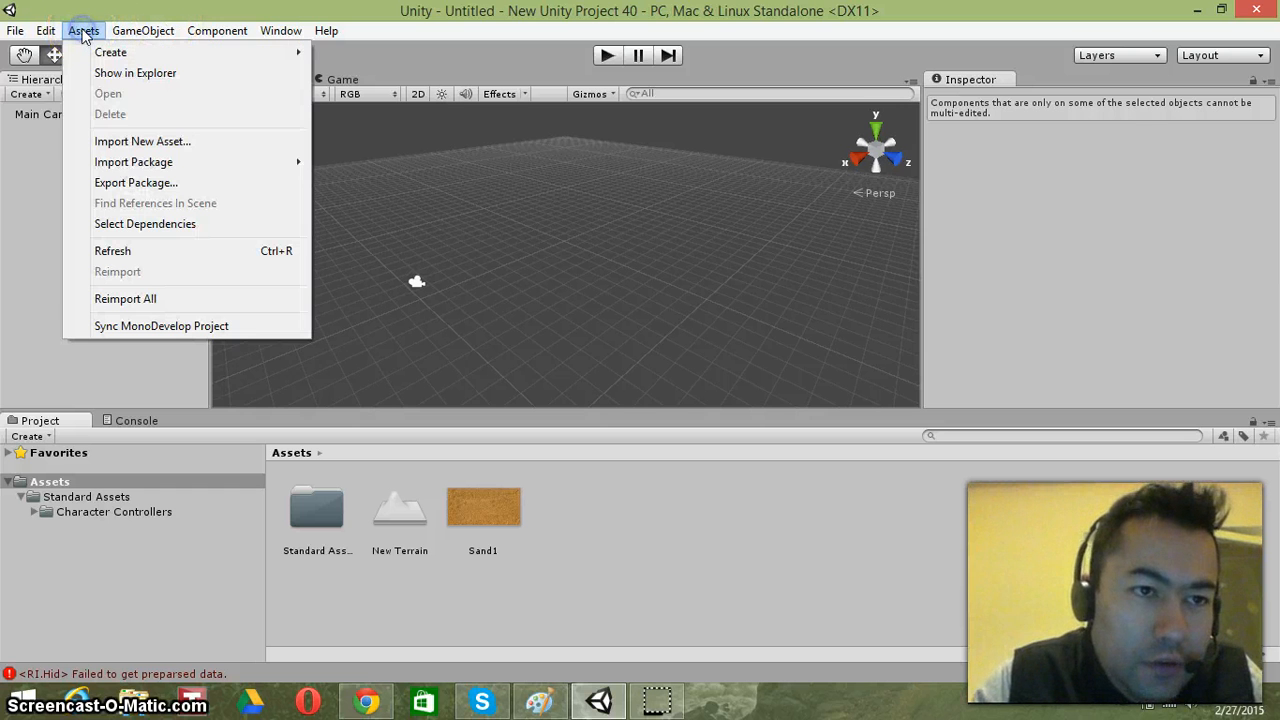
click(120, 145)
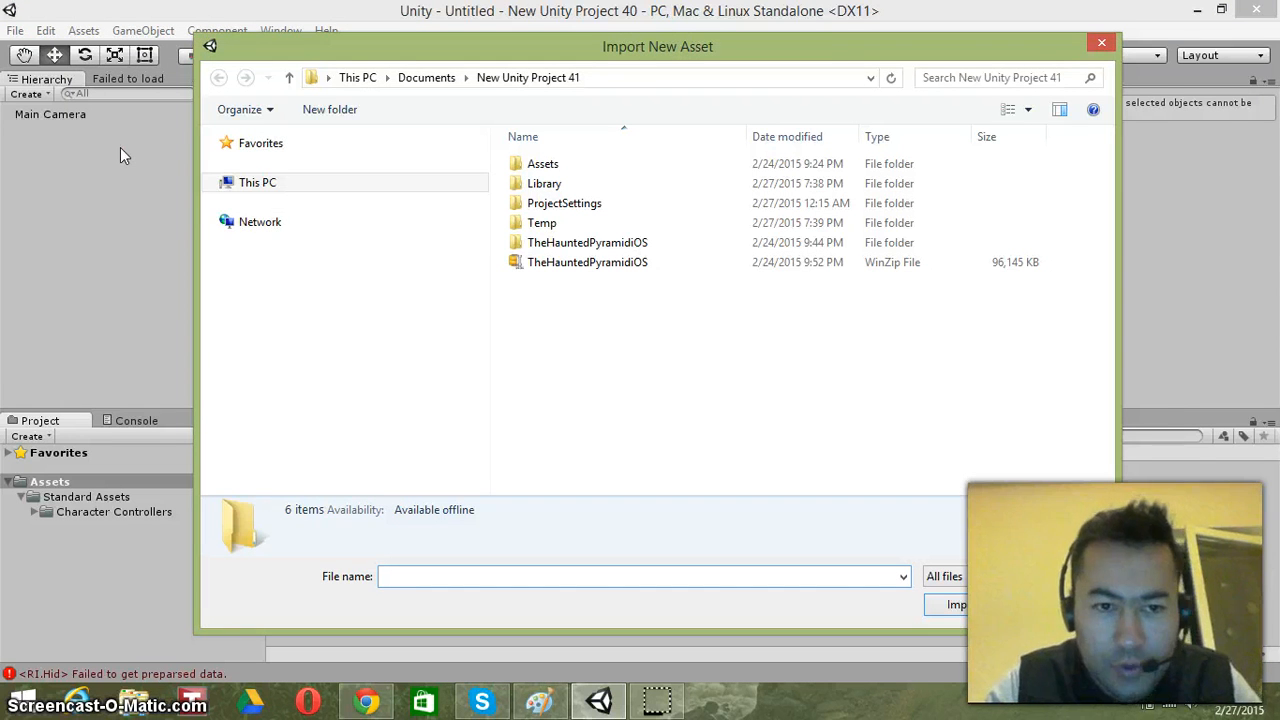
click(1101, 44)
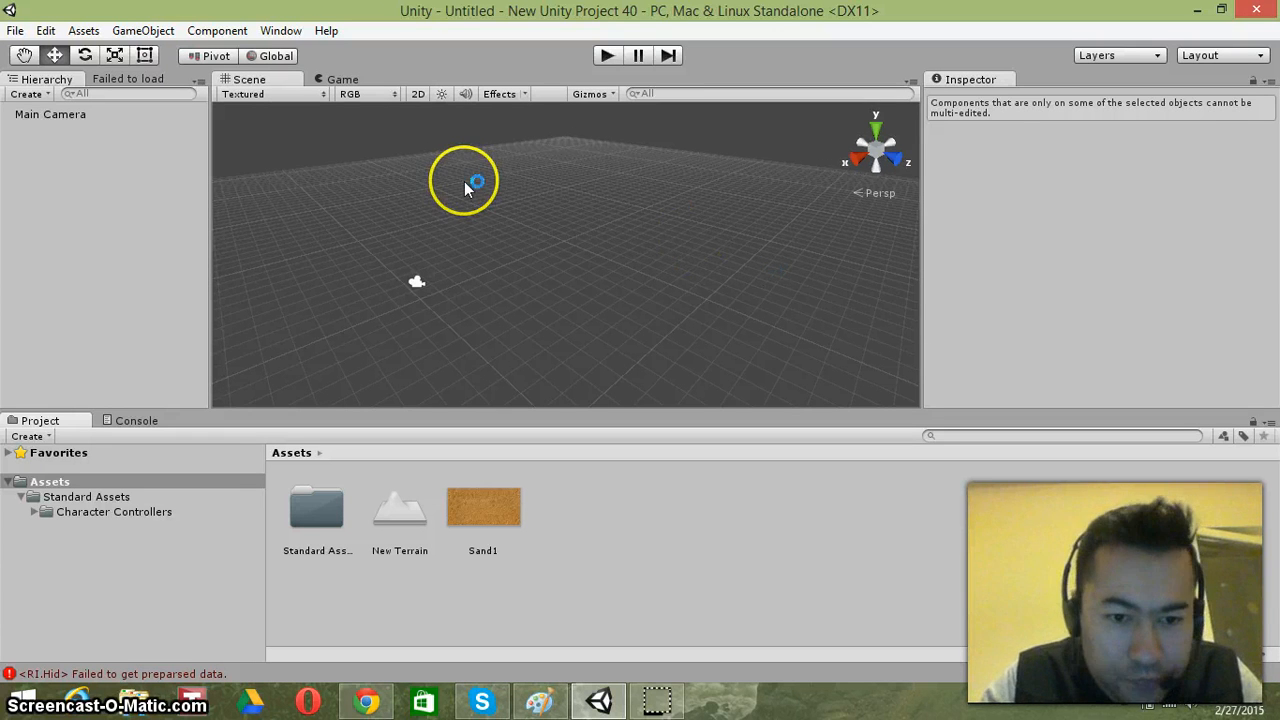
click(457, 180)
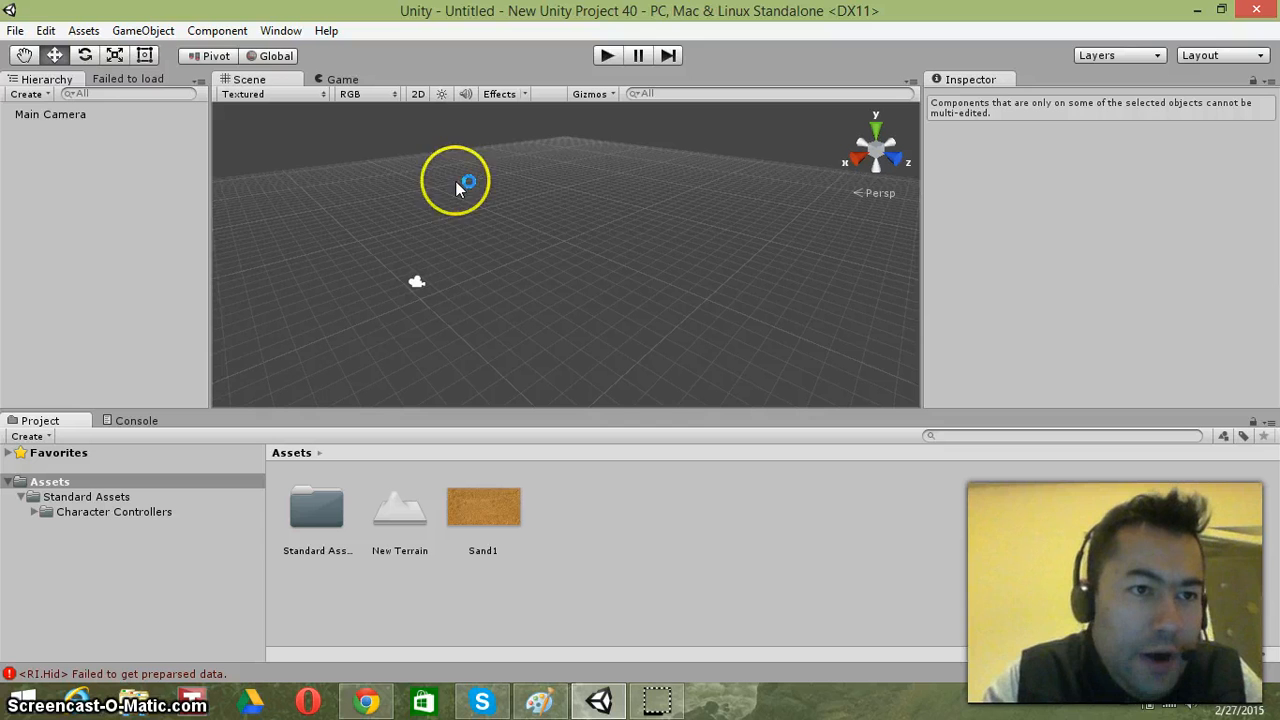
- Create a new 3D Terrain object in the scene
click(17, 31)
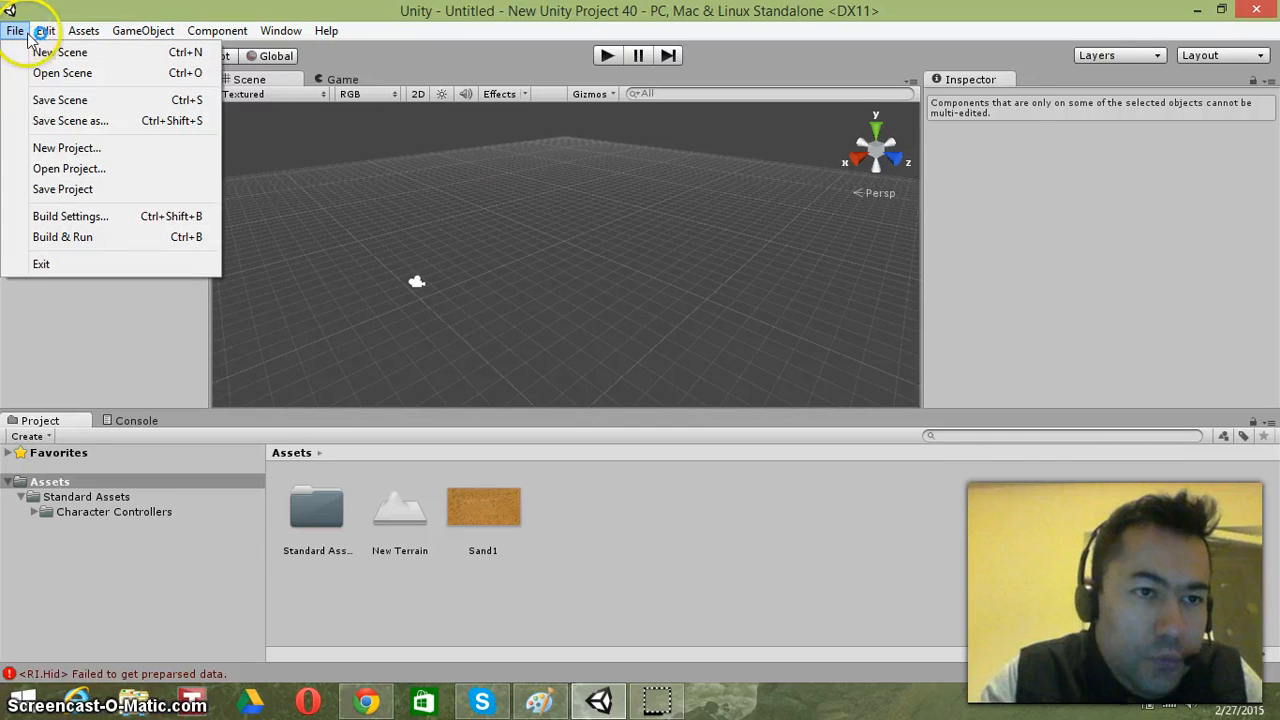
click(45, 31)
click(82, 31)
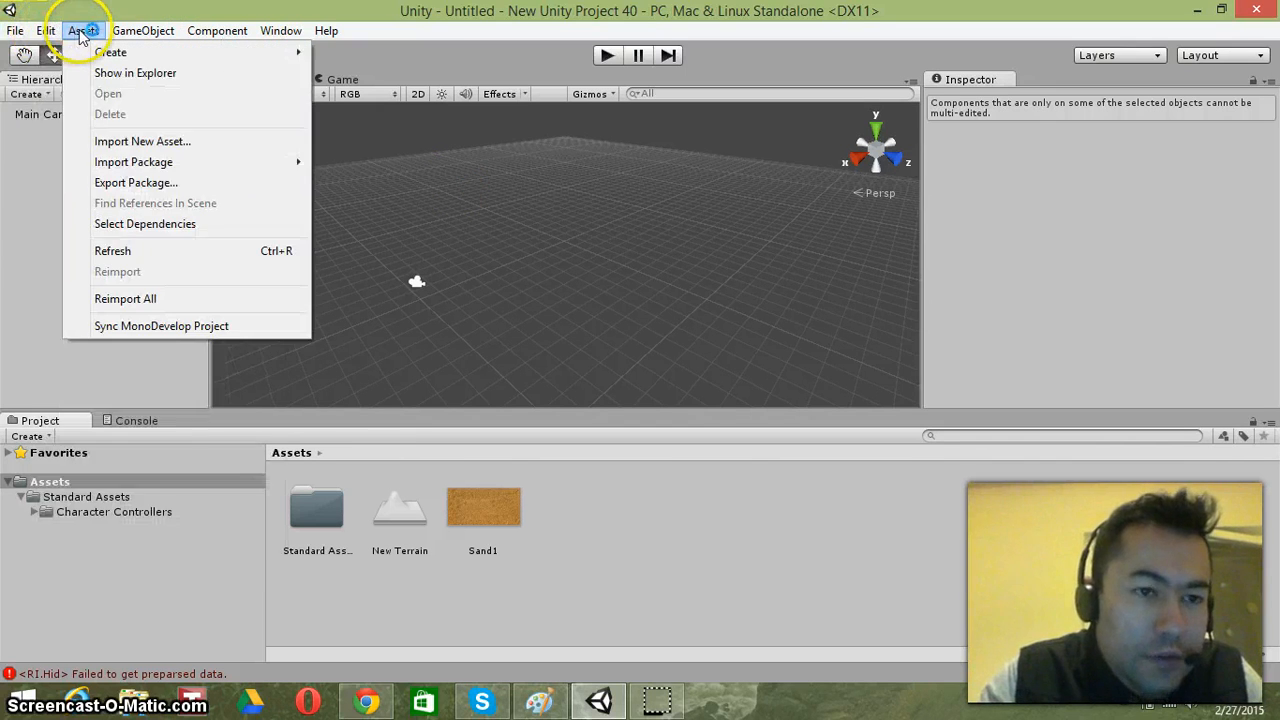
mouse_move(125, 33)
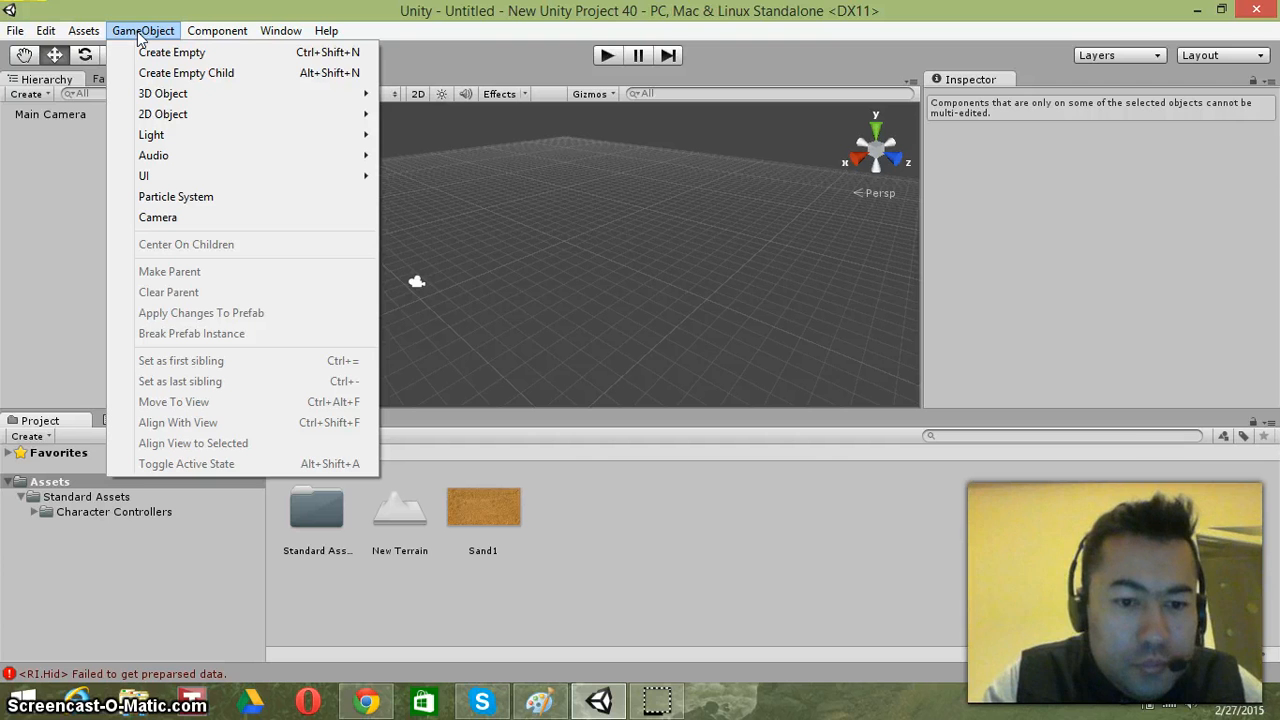
mouse_move(153, 93)
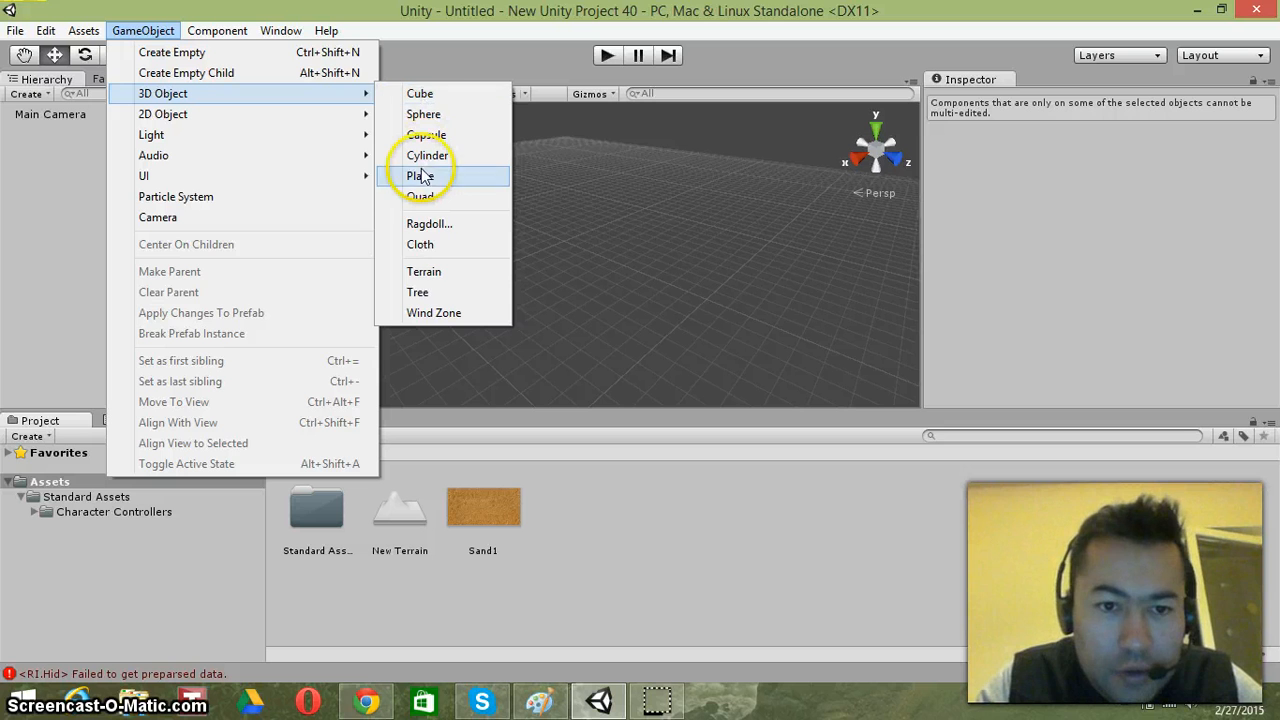
click(426, 273)
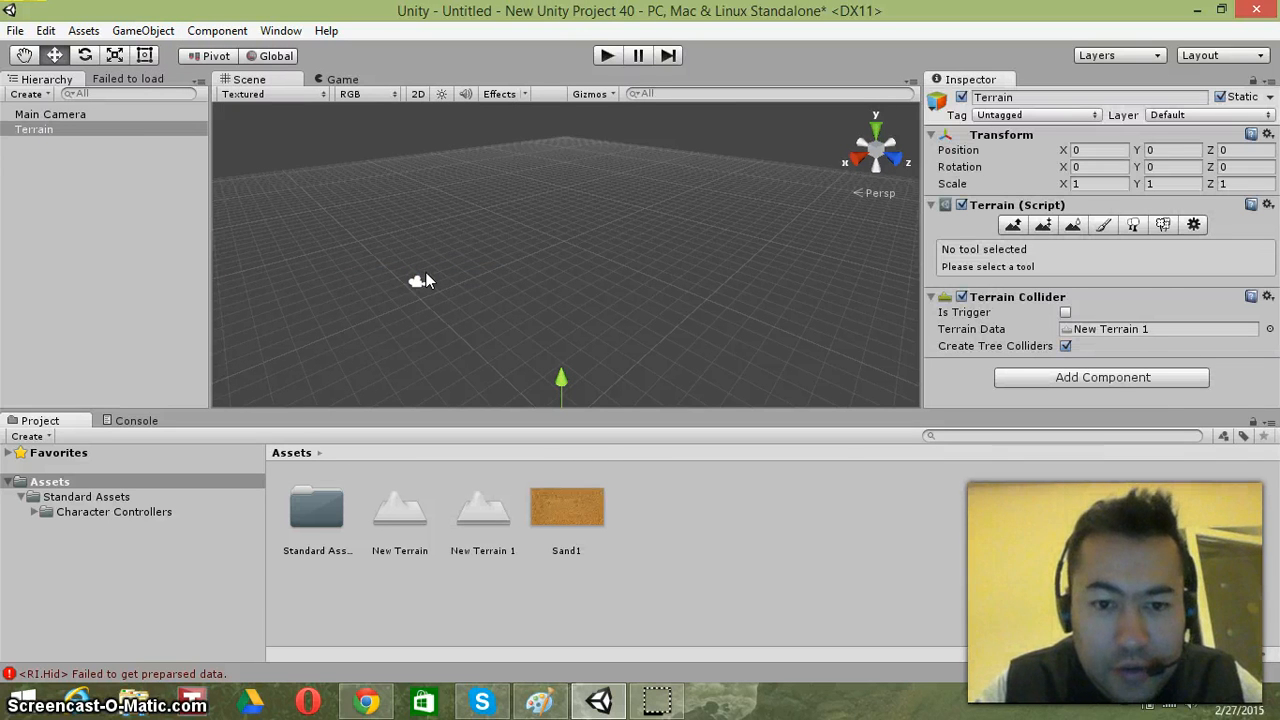
- Move the terrain along its X and Z axes to about X -41.3 and Z -42.1, so it extends beneath the camera
click(24, 55)
drag(503, 344, 502, 318)
key(Down)
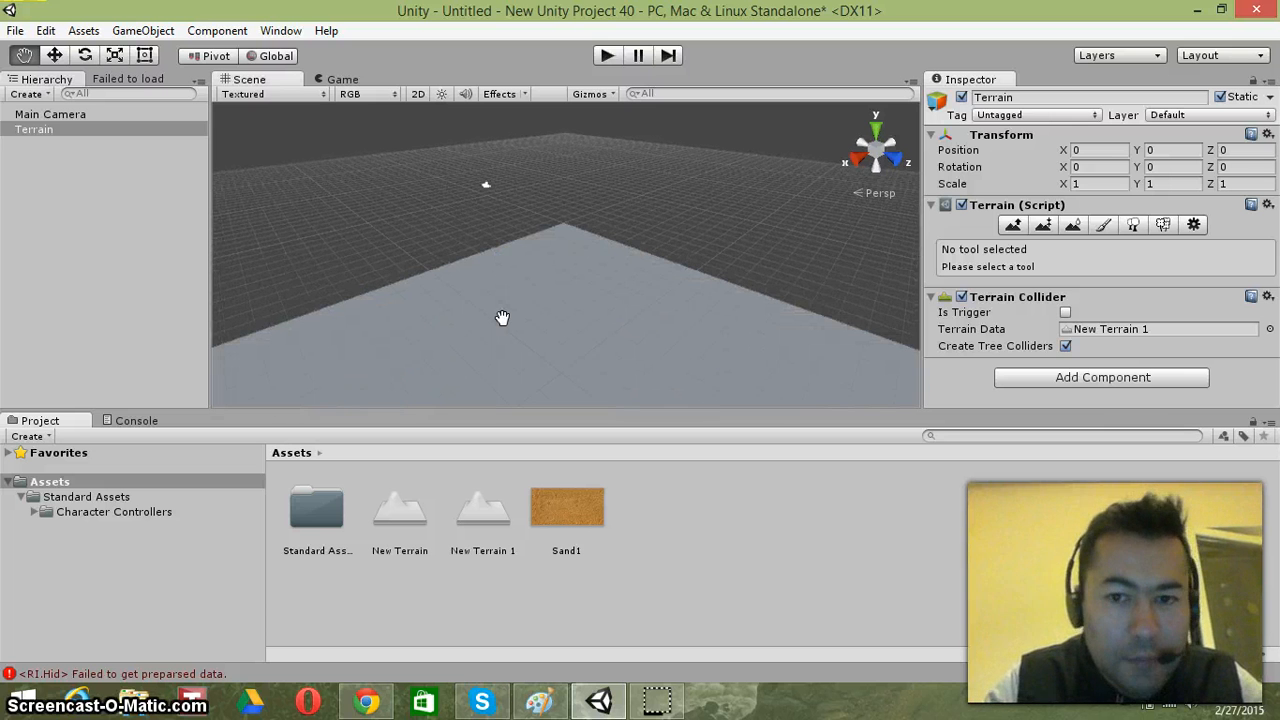
click(54, 56)
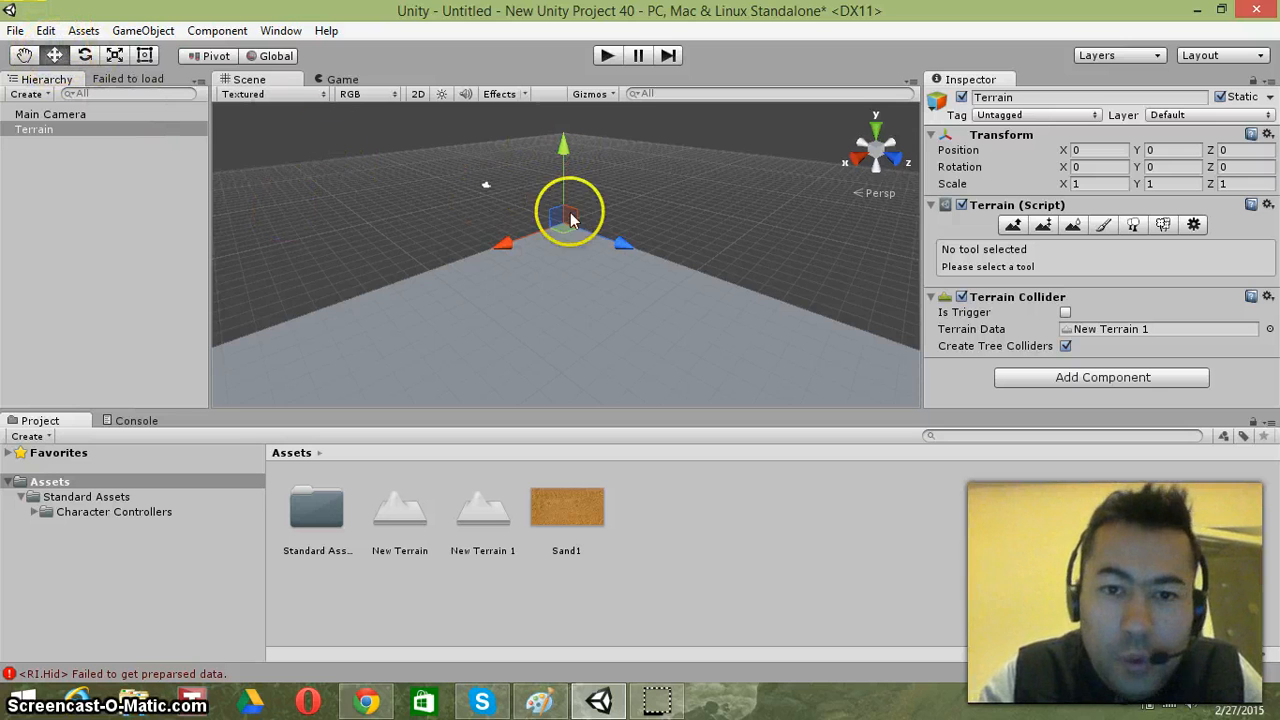
drag(622, 245, 508, 208)
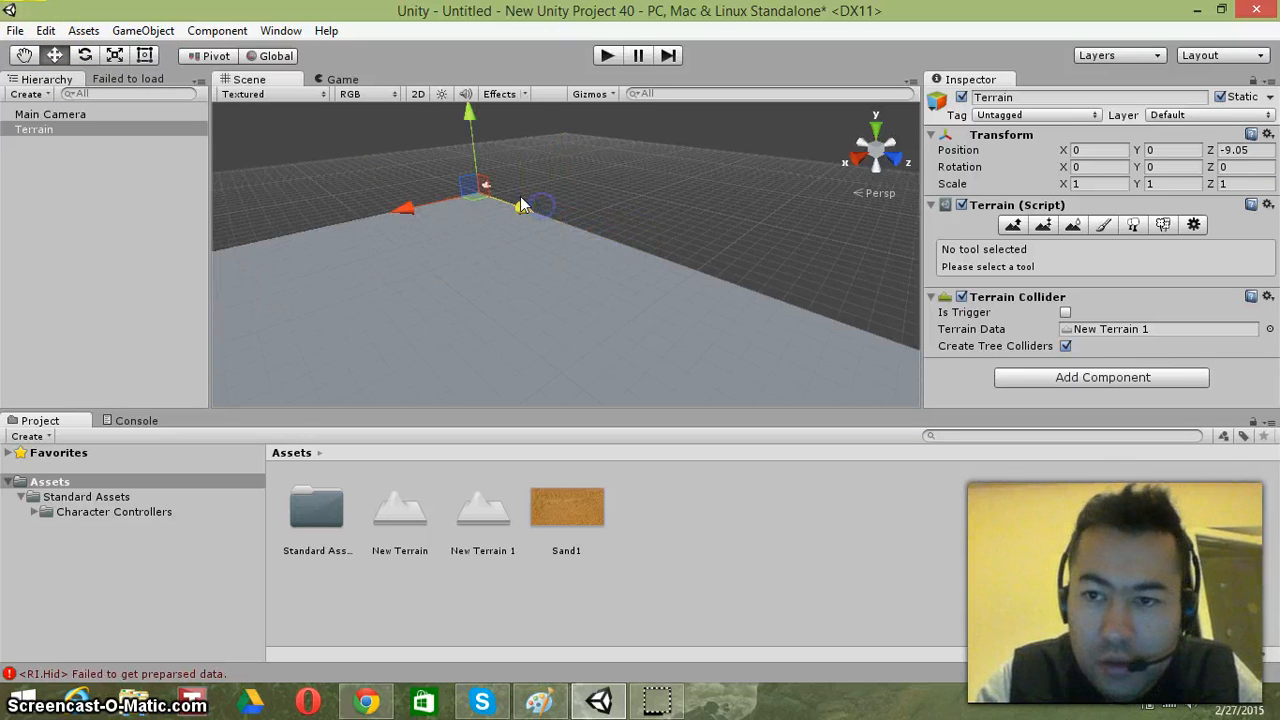
drag(404, 206, 593, 160)
click(485, 175)
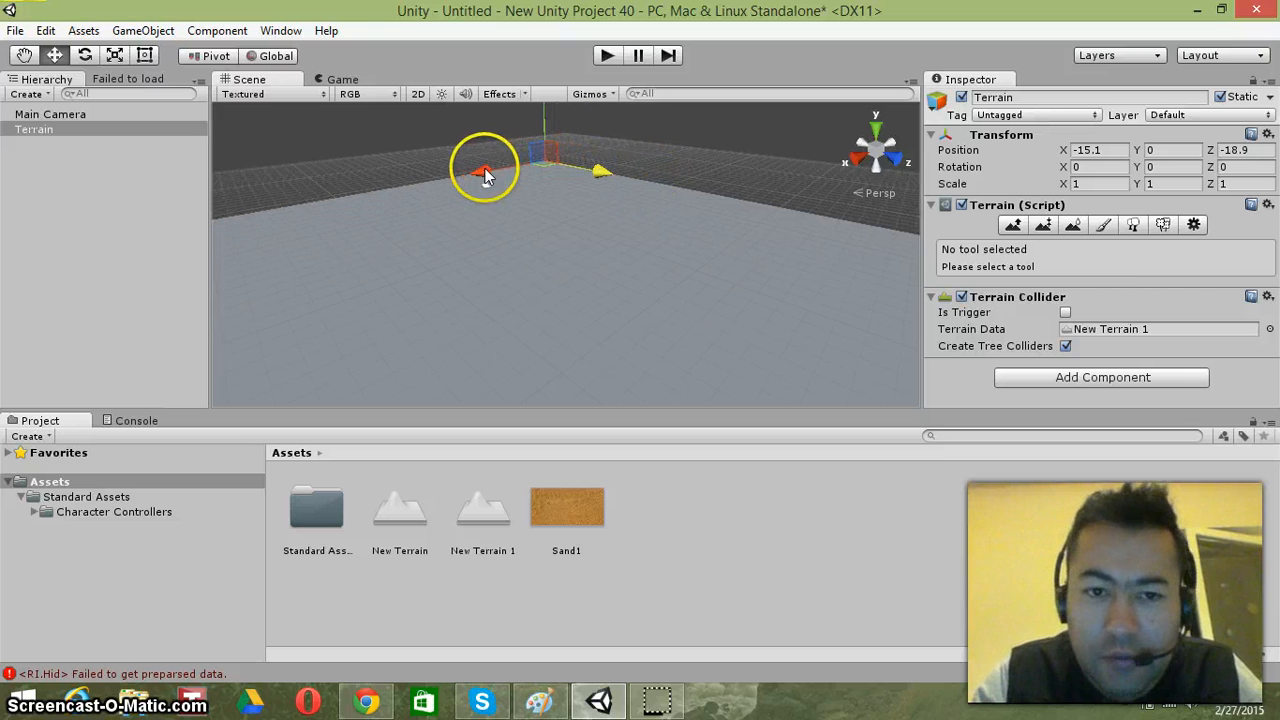
drag(480, 175, 555, 155)
drag(683, 148, 608, 143)
drag(493, 146, 538, 145)
drag(652, 142, 622, 138)
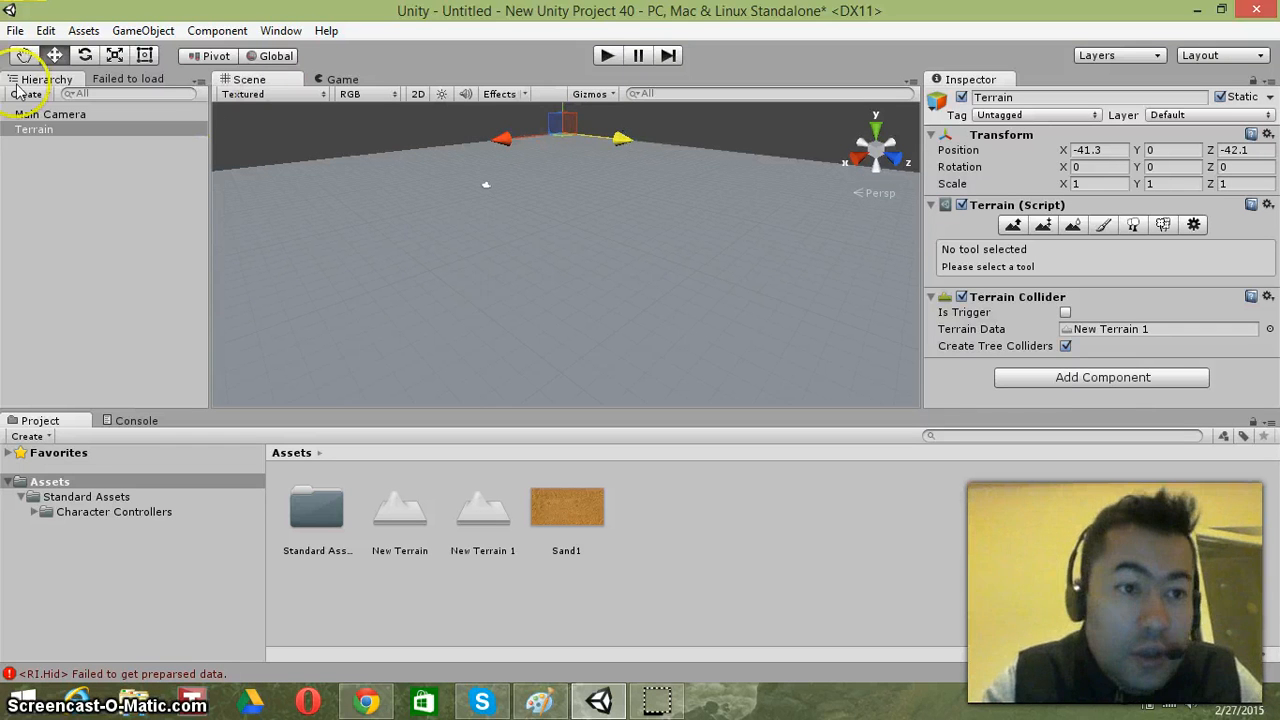
- Set the terrain's Y position to -10
click(24, 55)
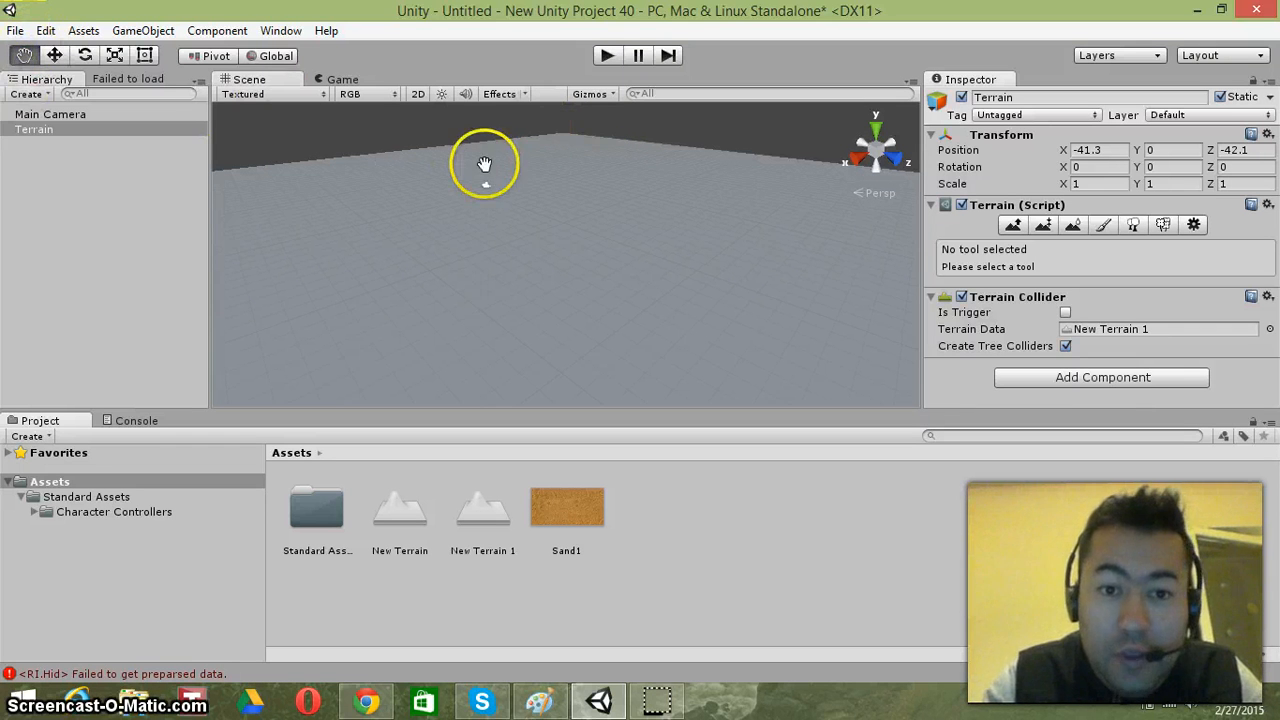
drag(555, 141, 537, 240)
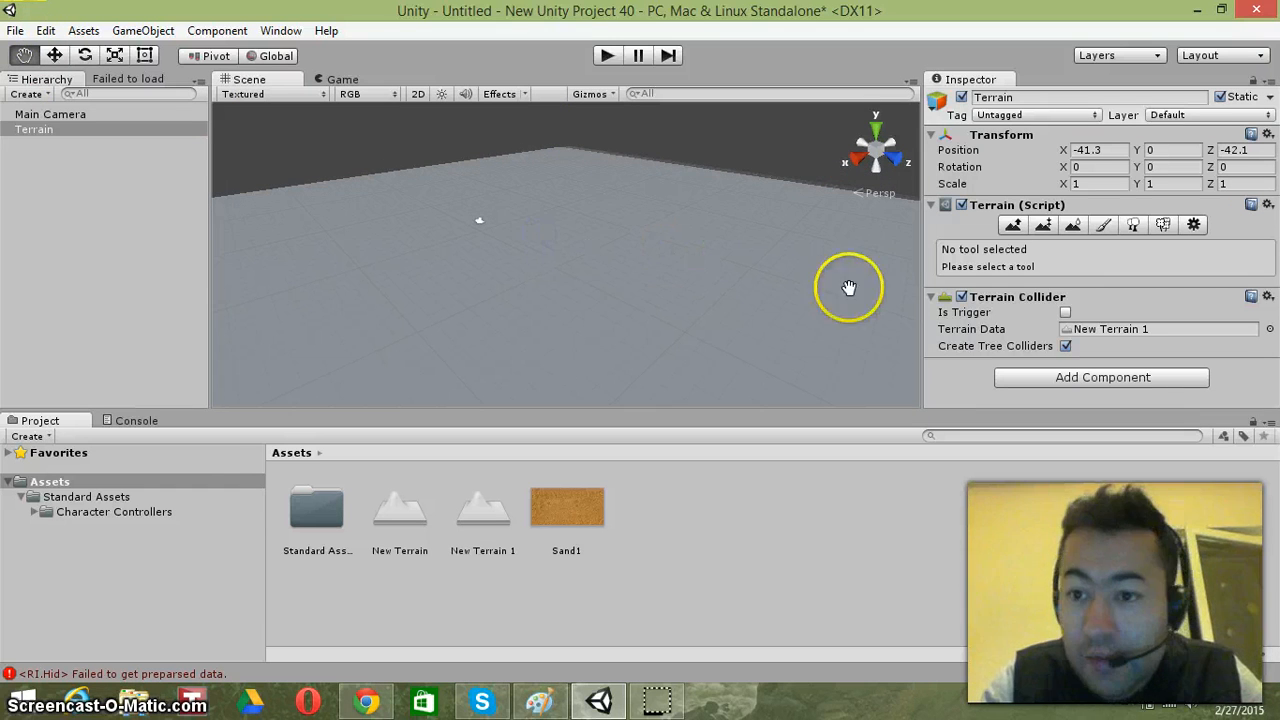
click(1170, 149)
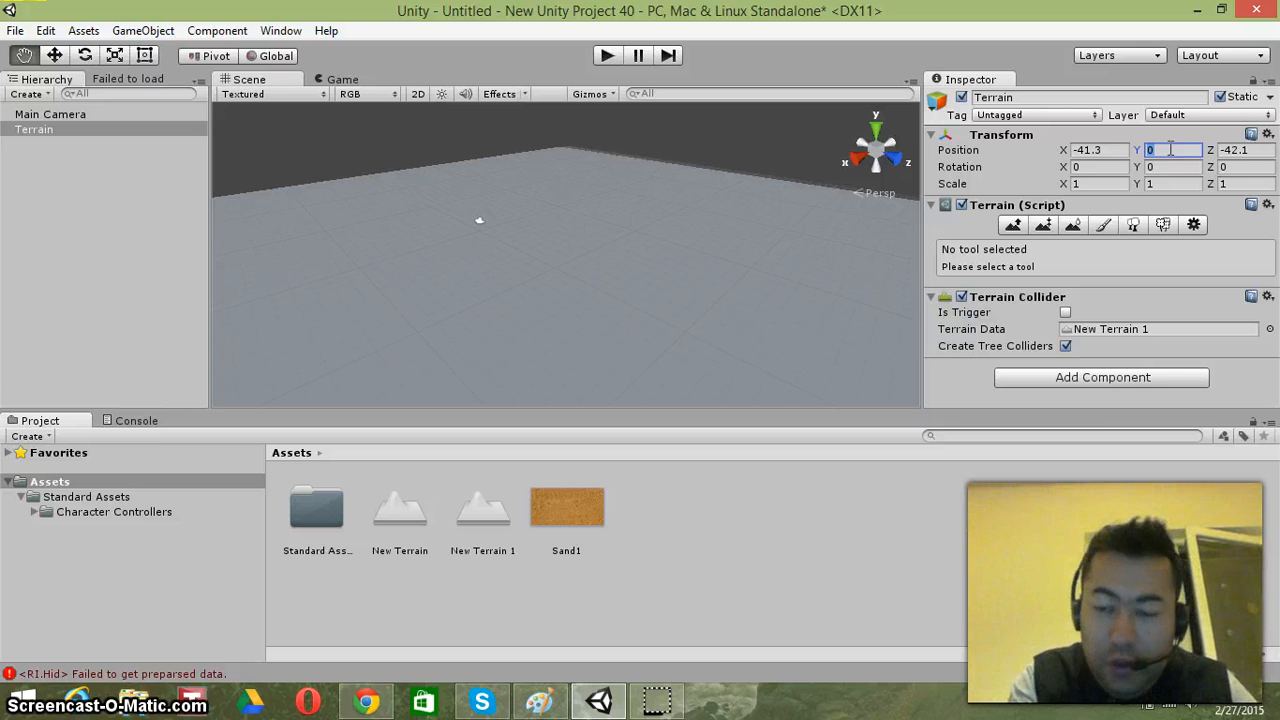
click(1170, 153)
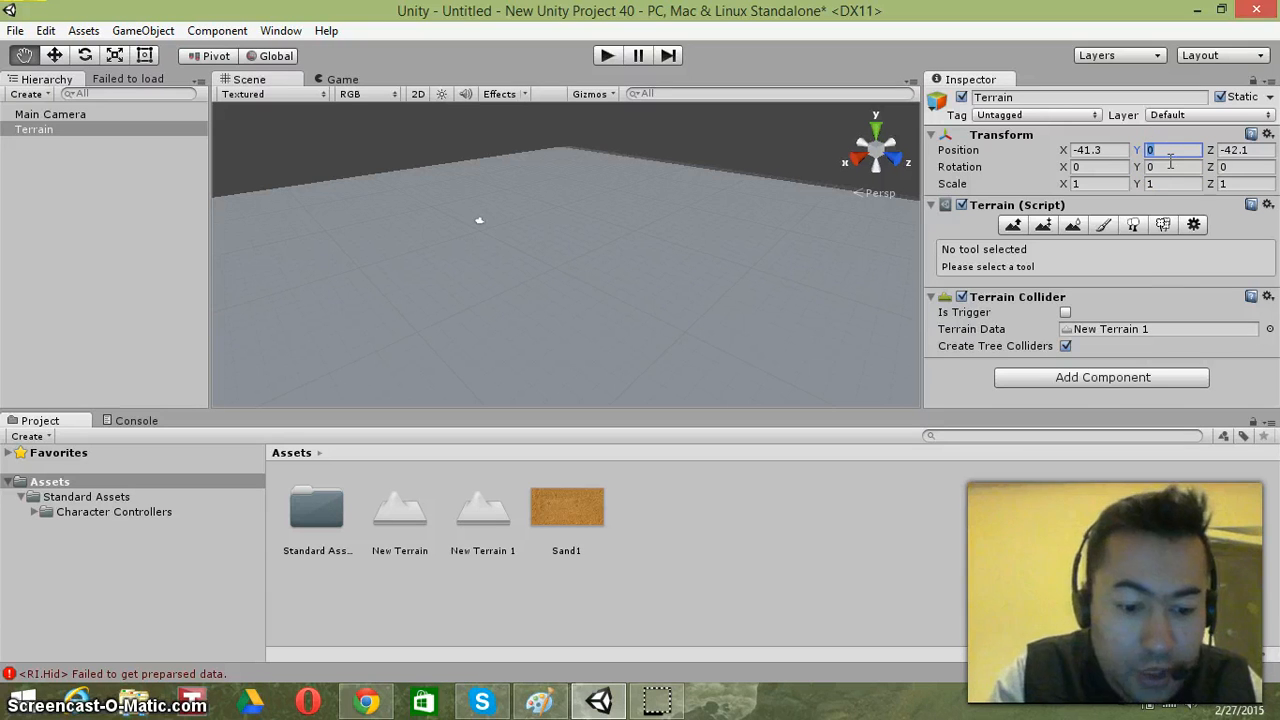
text(-)
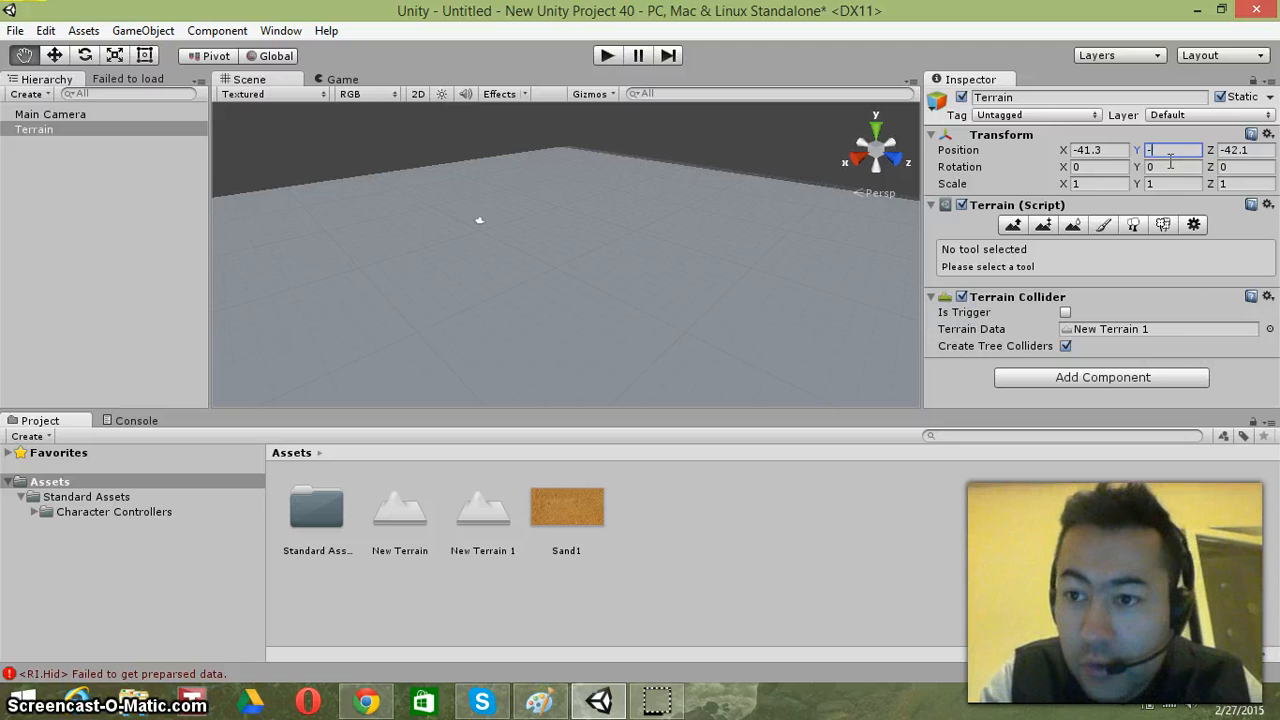
text(10)
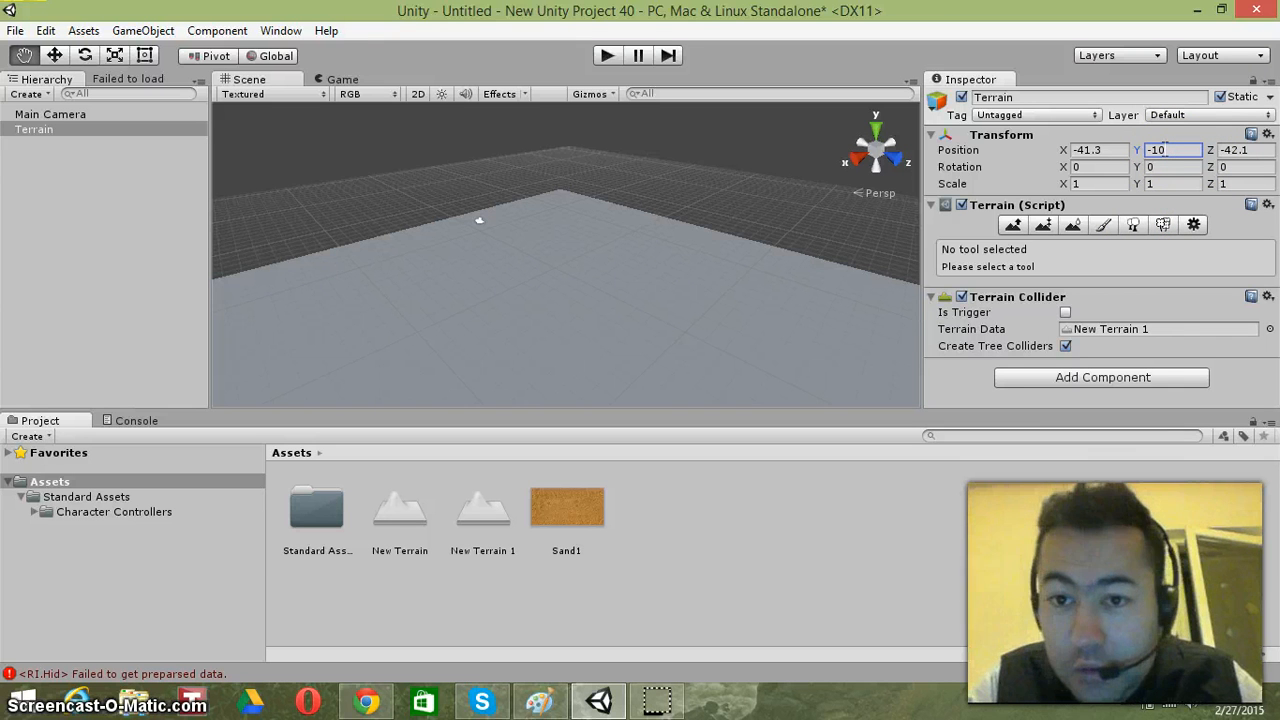
- Set the terrain's Y position back to 0
click(1175, 150)
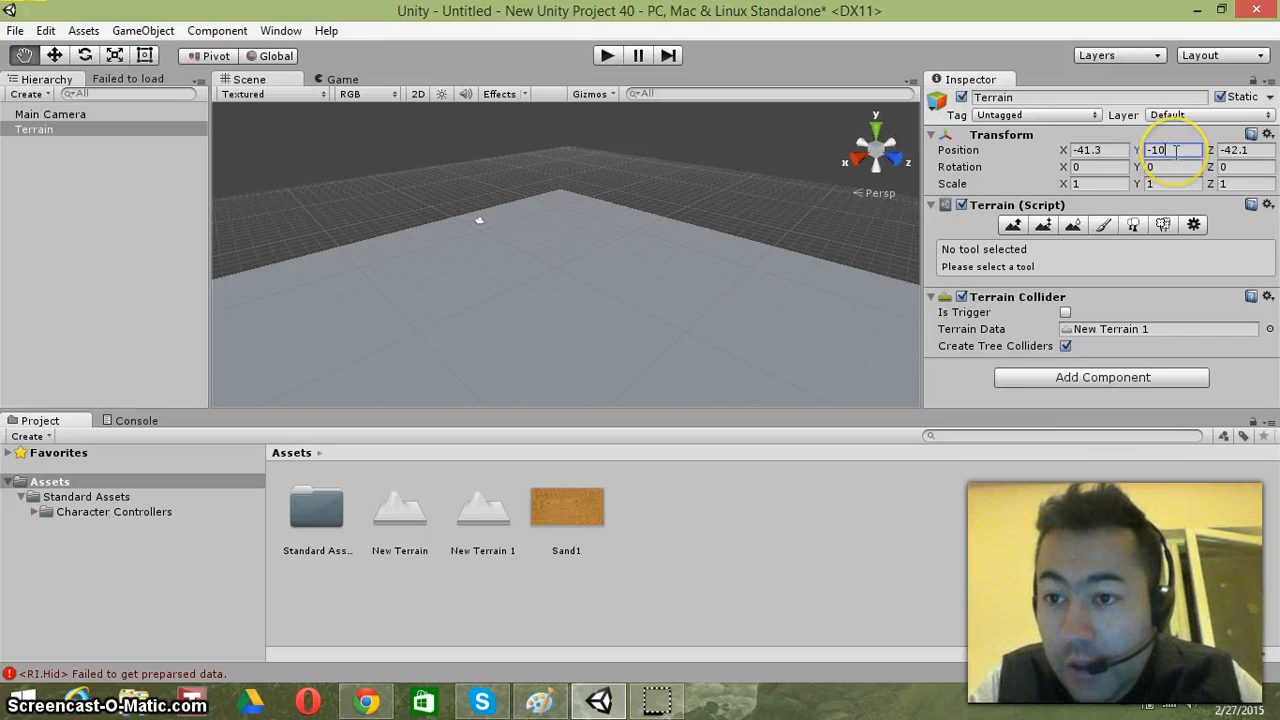
key(BackSpace)
key(BackSpace)
key(BackSpace)
text(0)
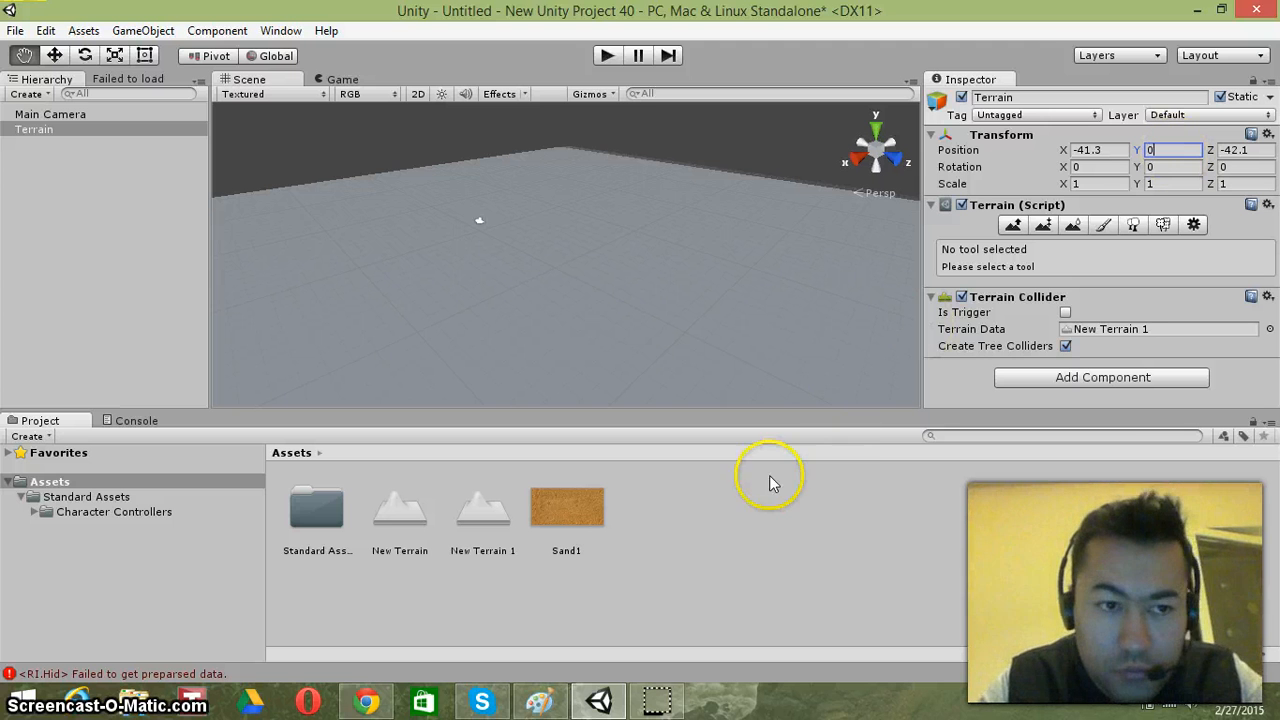
- Try to apply the Sand1 texture from the project assets directly onto the terrain in the scene
click(557, 513)
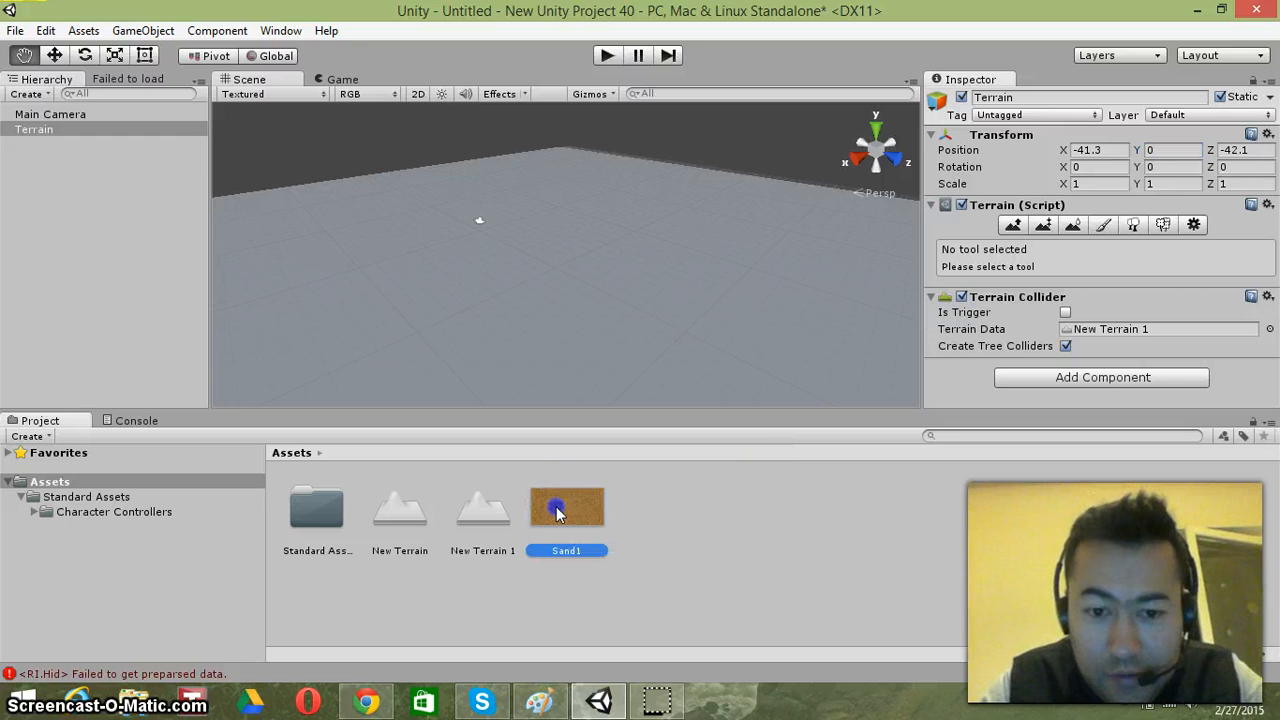
drag(557, 513, 560, 286)
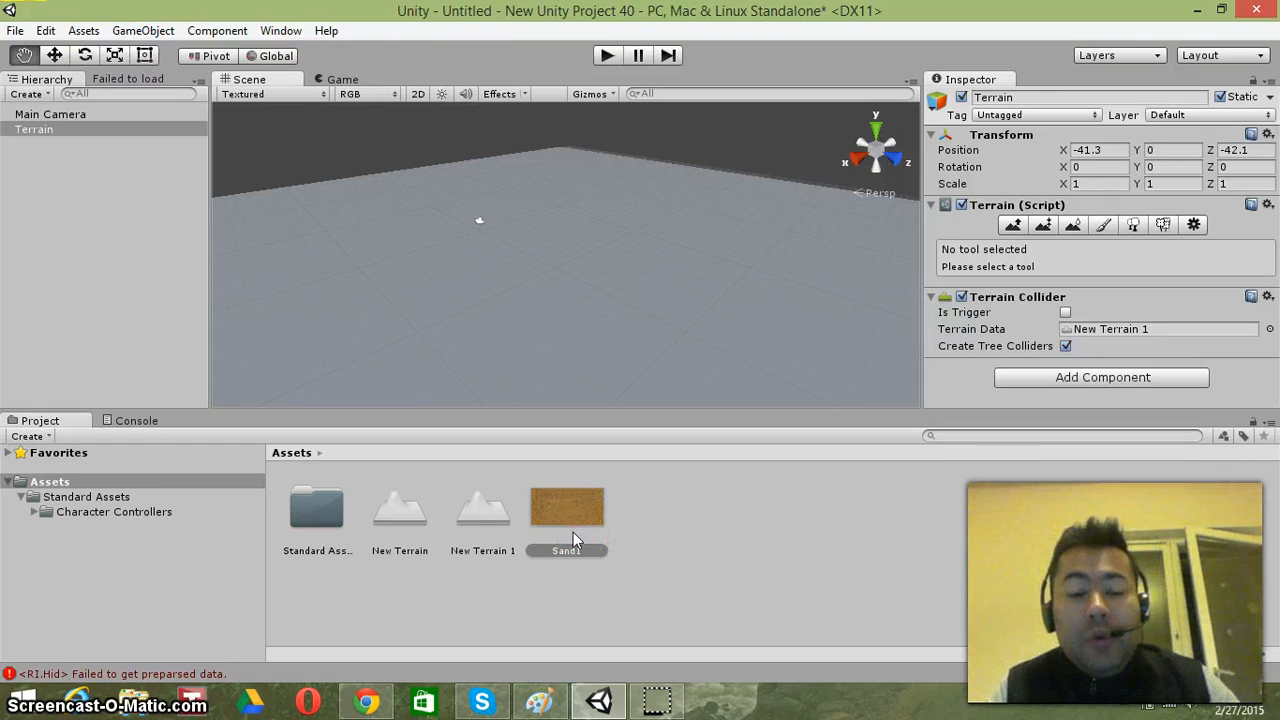
mouse_move(565, 512)
mouse_down()
mouse_move(476, 264)
mouse_move(476, 248)
mouse_move(503, 238)
mouse_move(557, 504)
mouse_up()
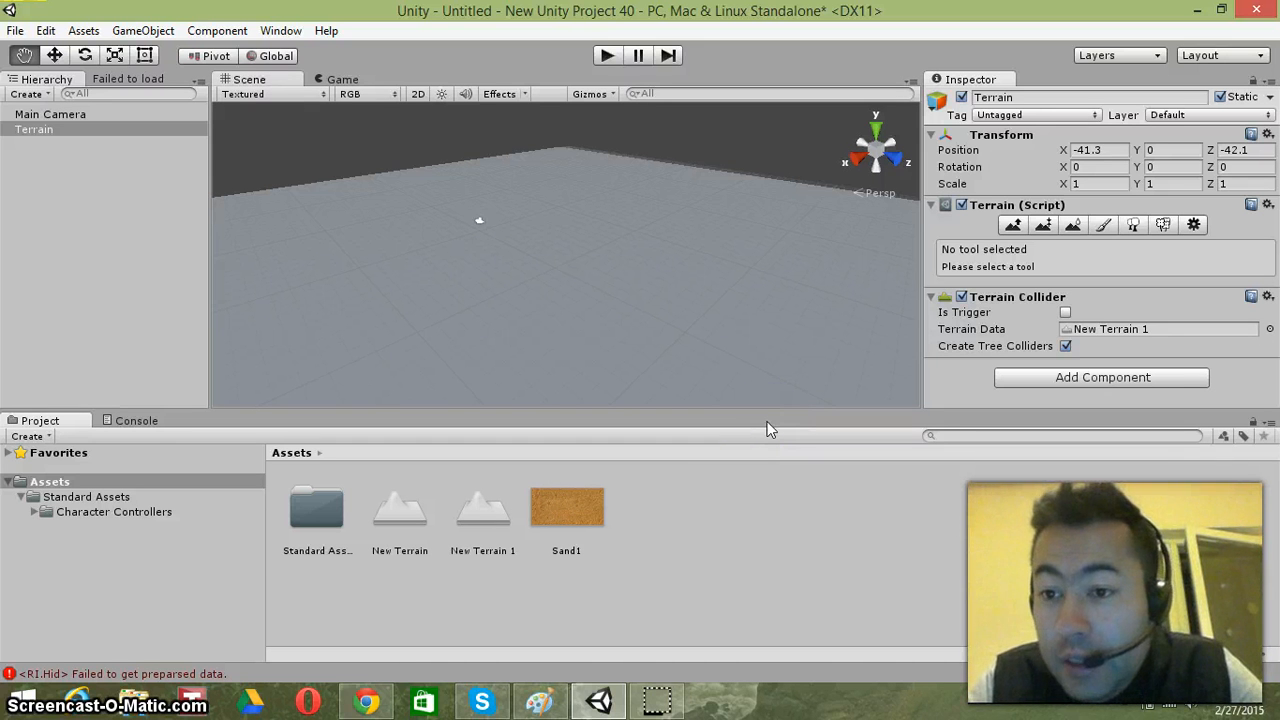
- Activate the terrain's Paint Texture tool and choose the second brush in the lower row of brushes
click(1104, 226)
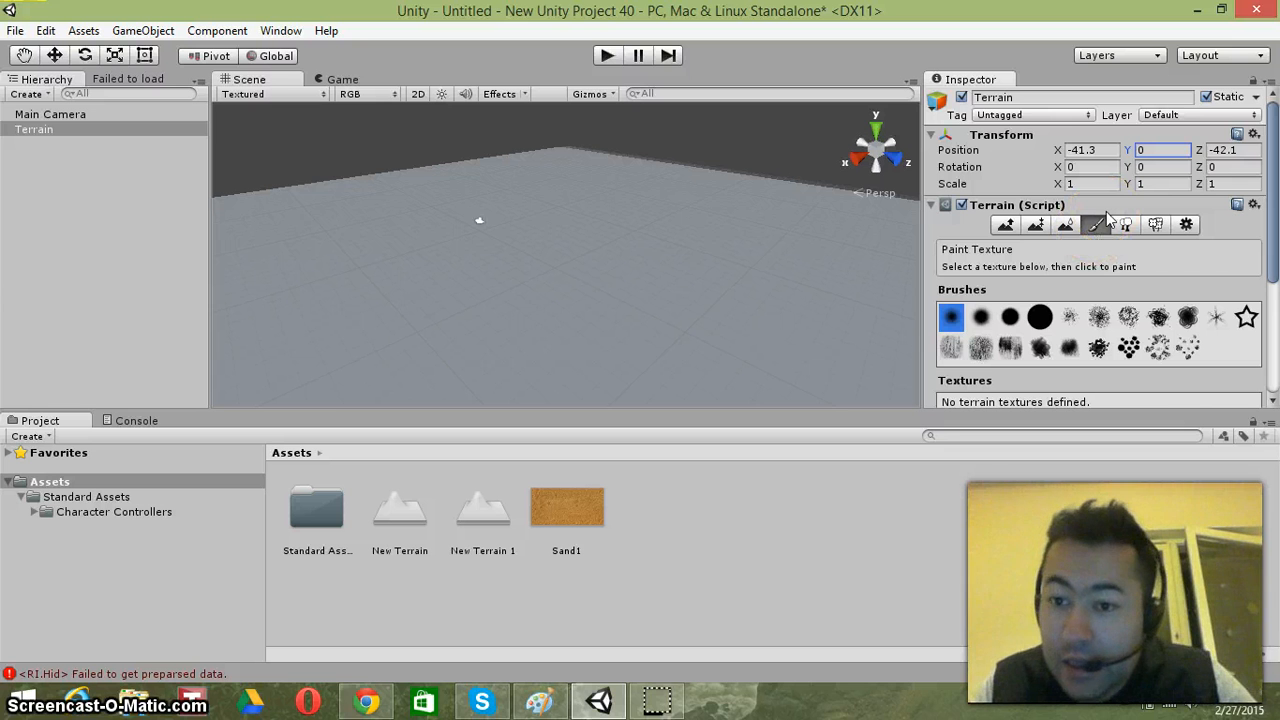
click(981, 318)
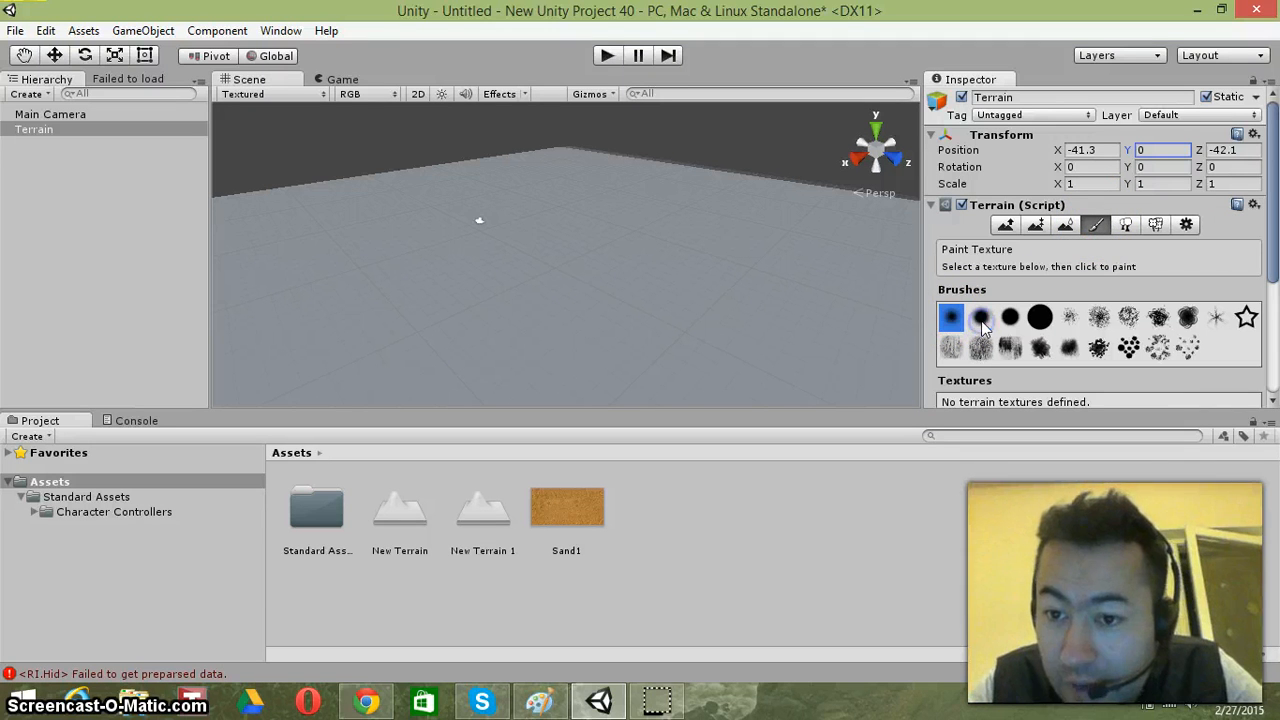
click(957, 324)
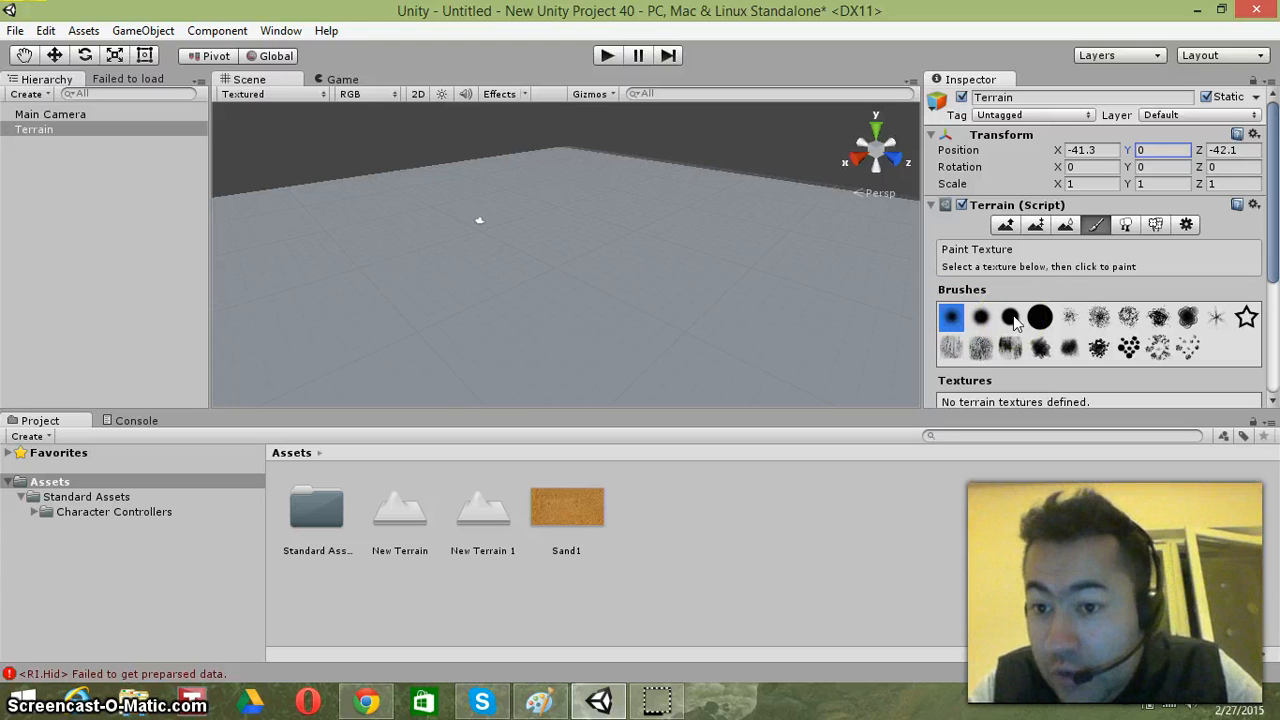
click(1067, 316)
click(1102, 314)
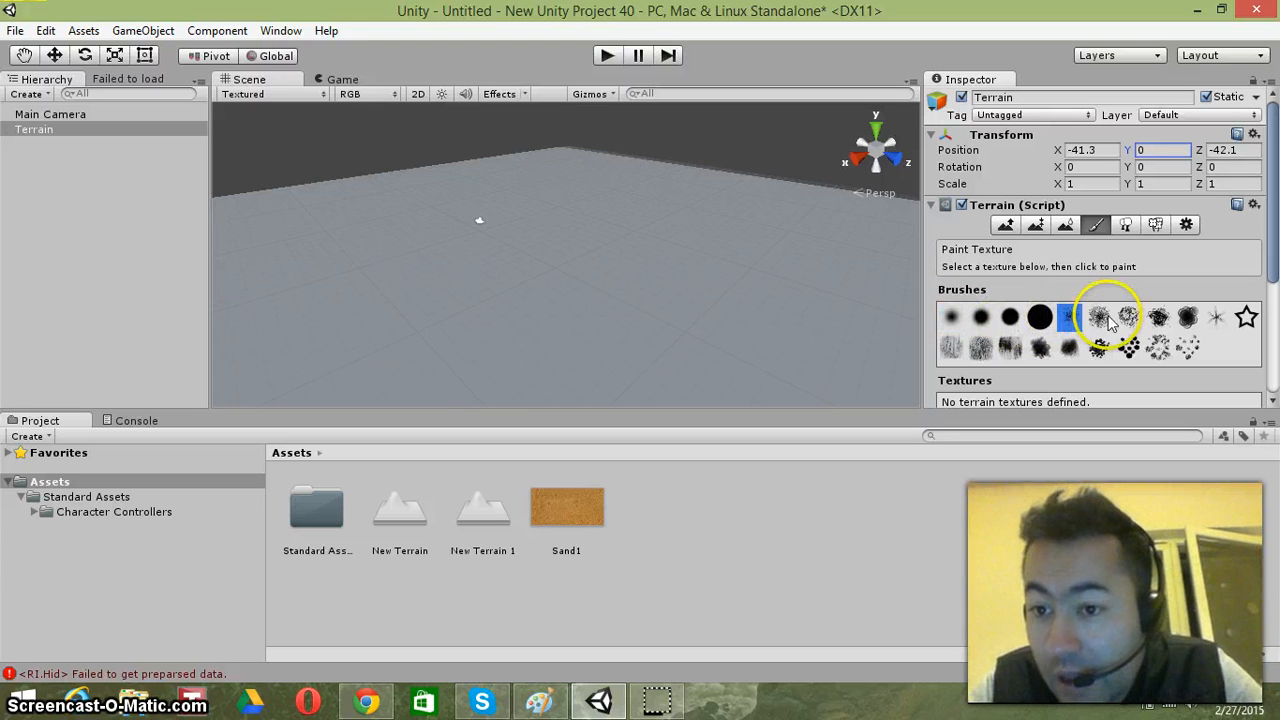
click(1100, 346)
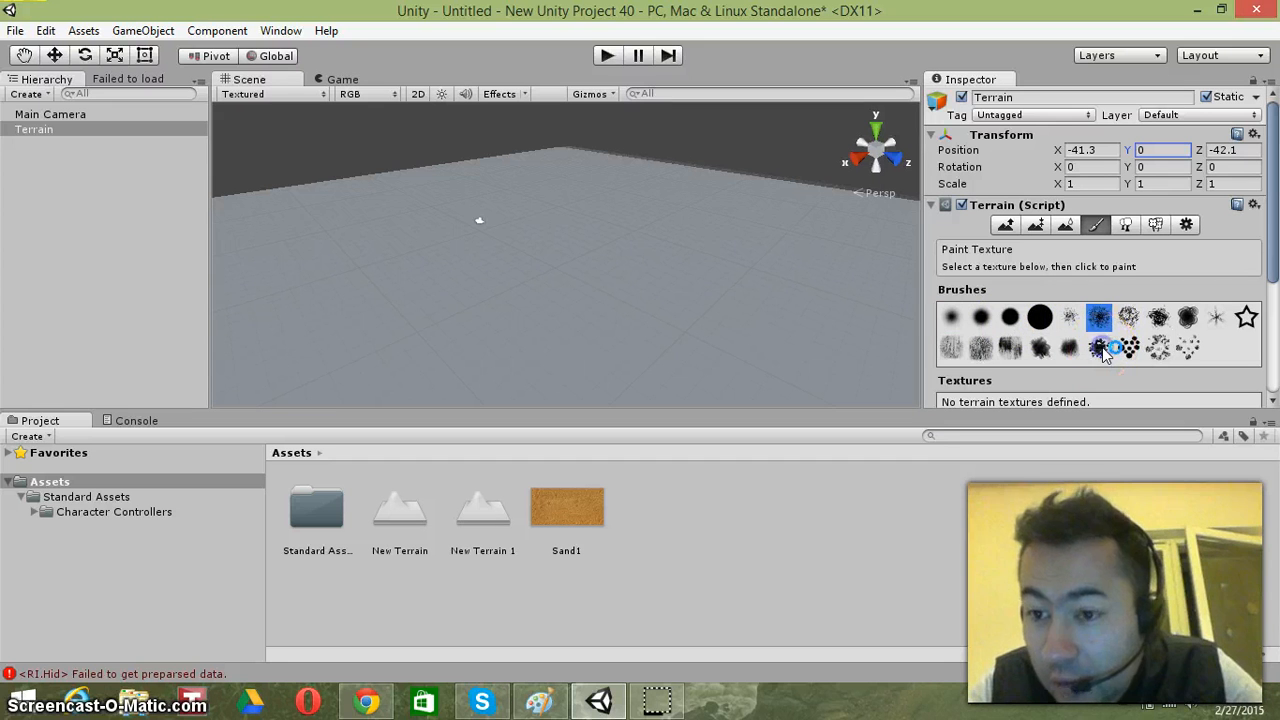
click(1158, 346)
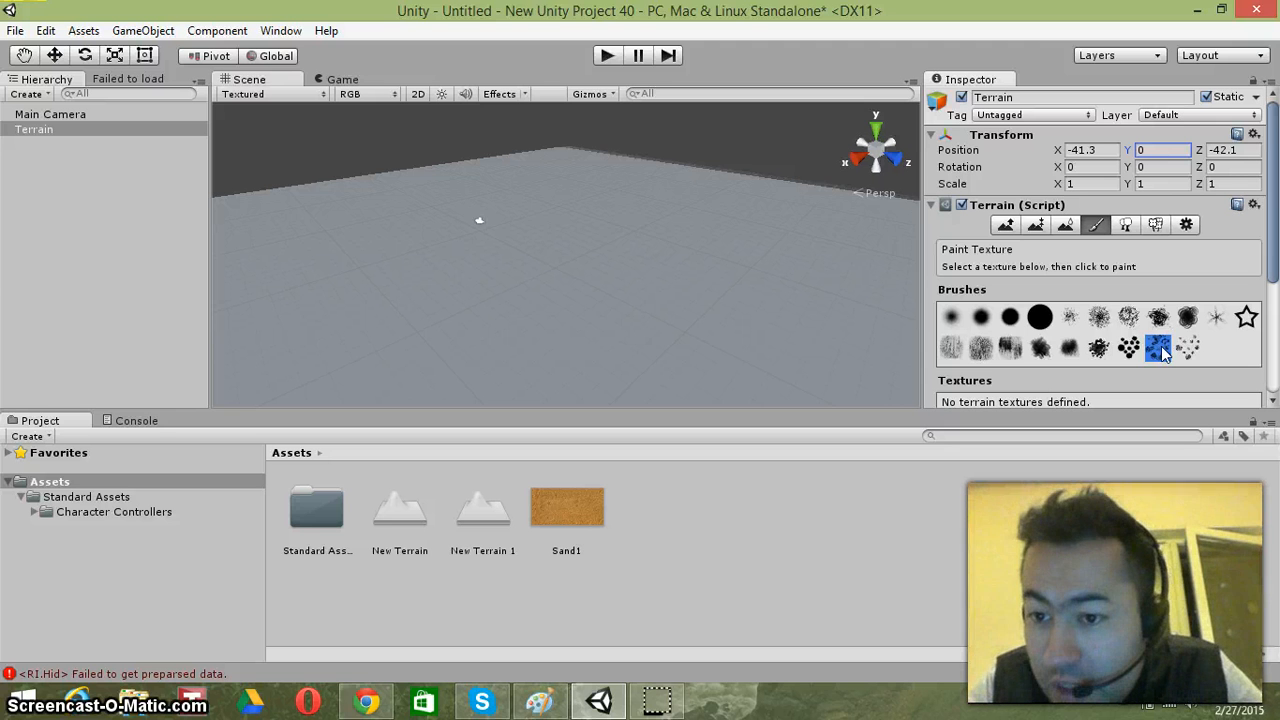
drag(1272, 218, 1274, 245)
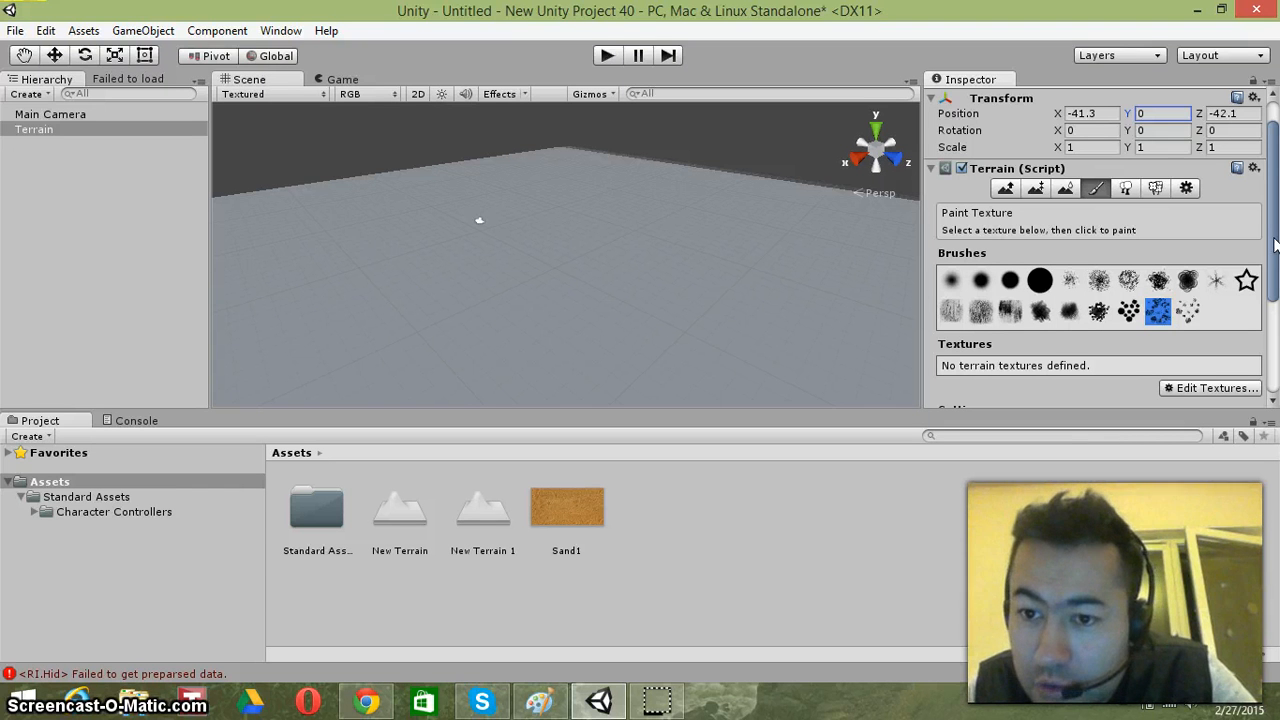
click(979, 312)
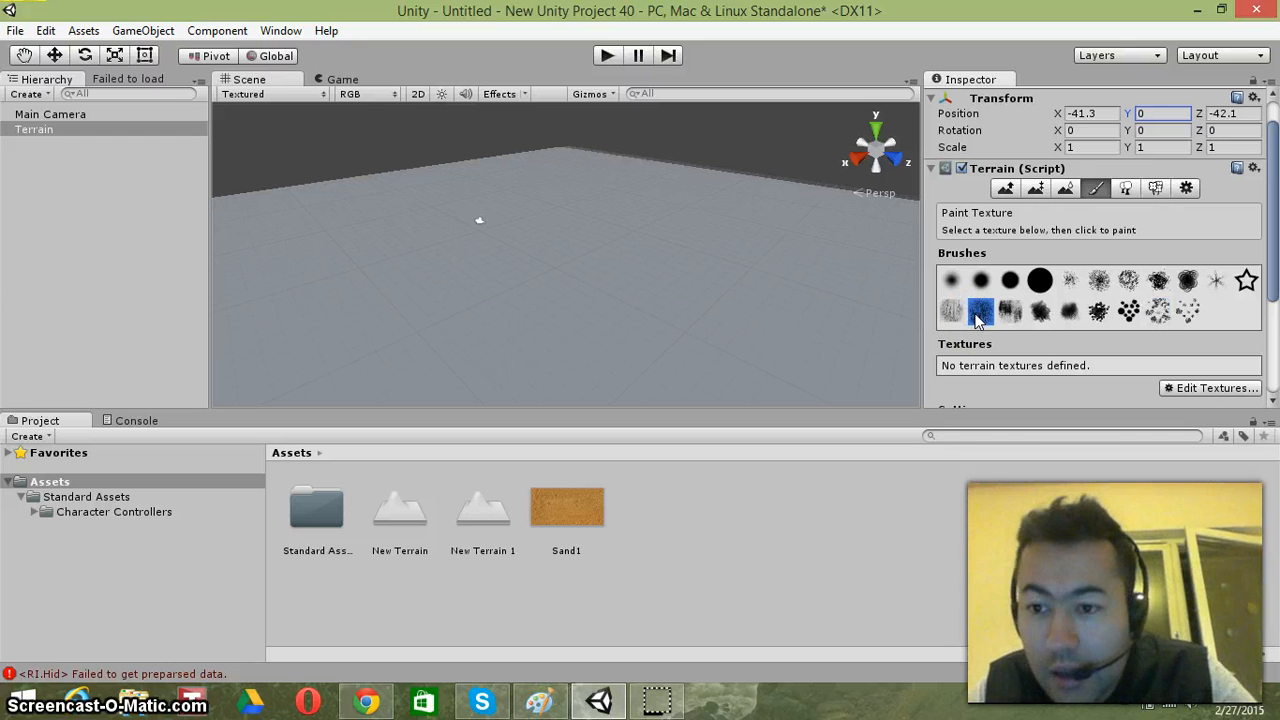
- Start adding a new texture to the terrain's empty list of paint textures
click(1190, 390)
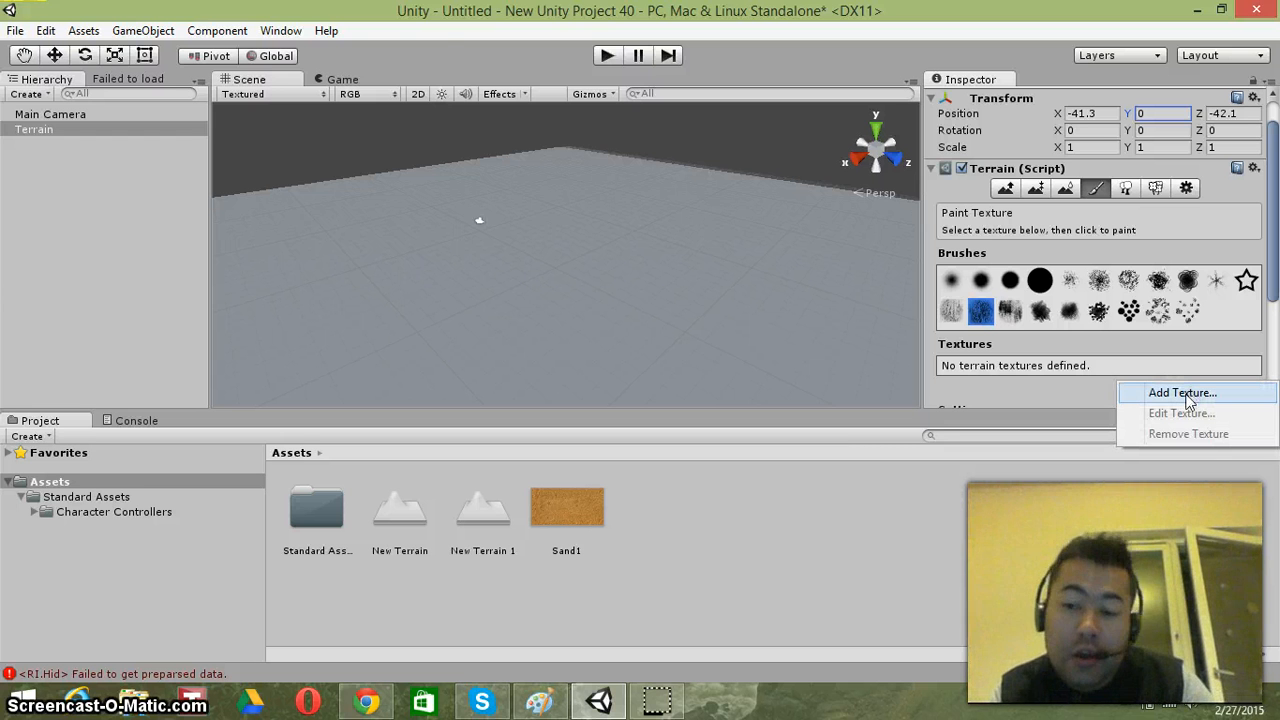
click(1187, 395)
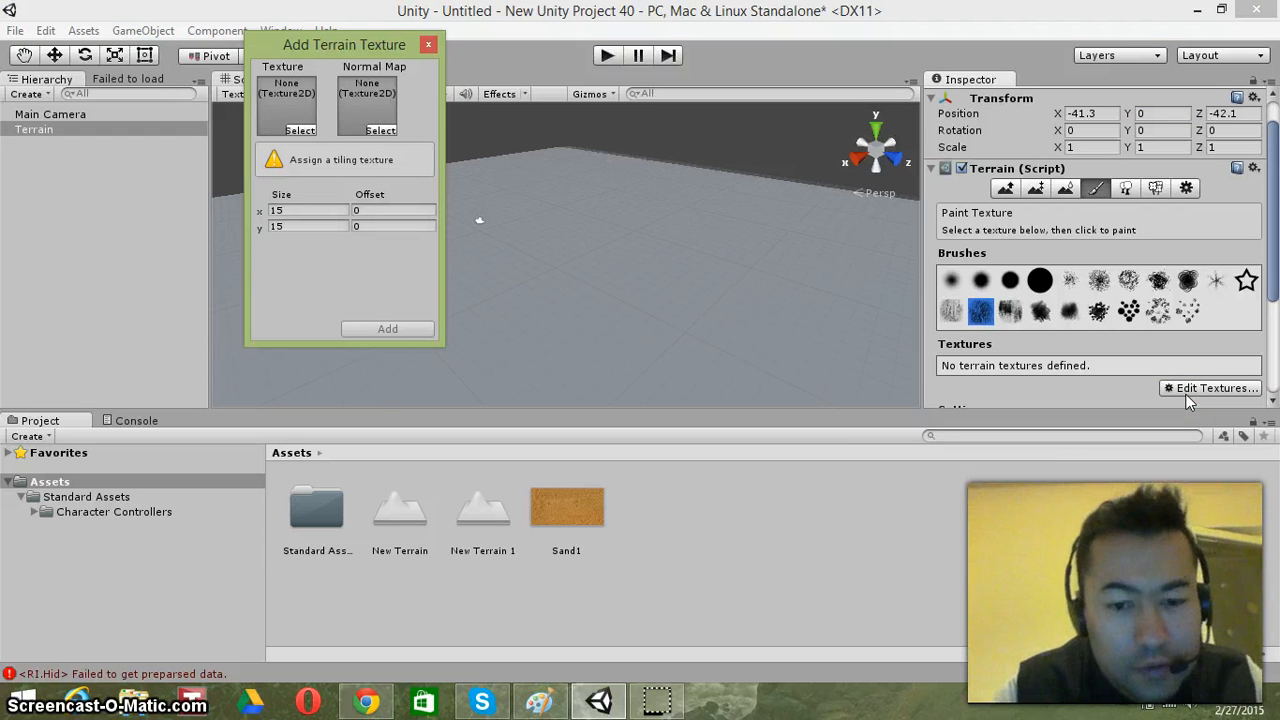
key(super+c)
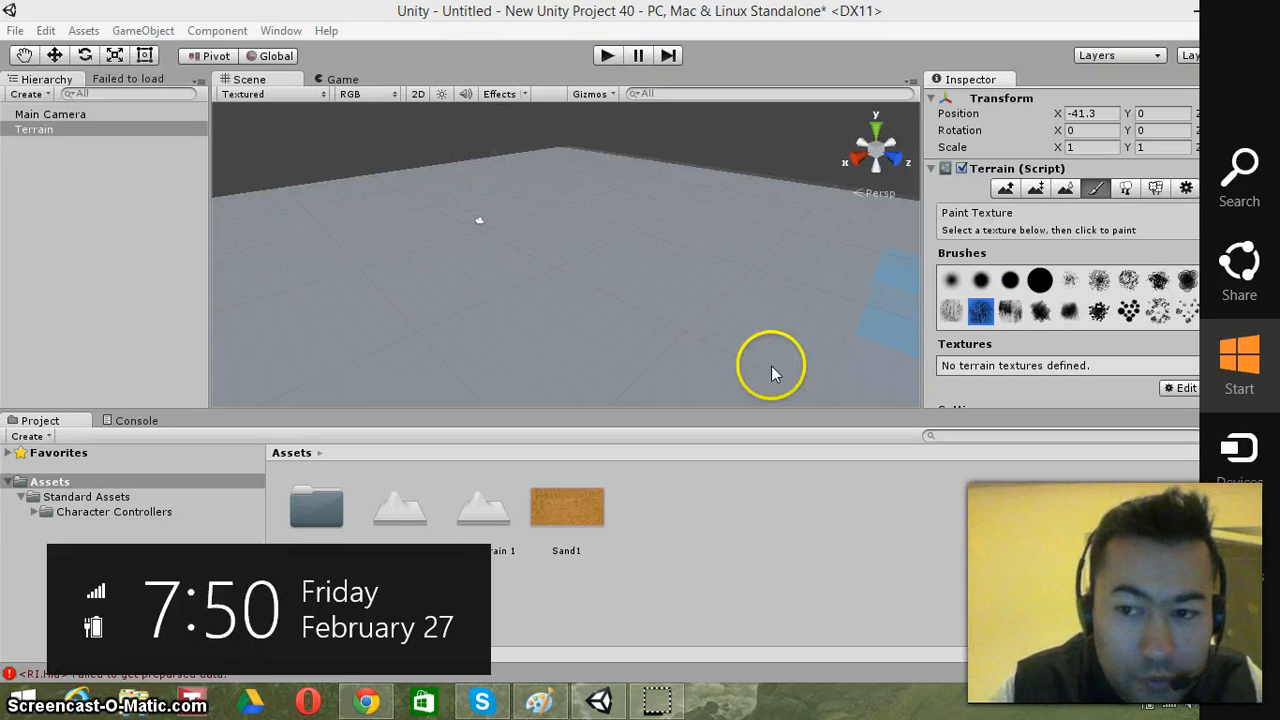
click(1174, 389)
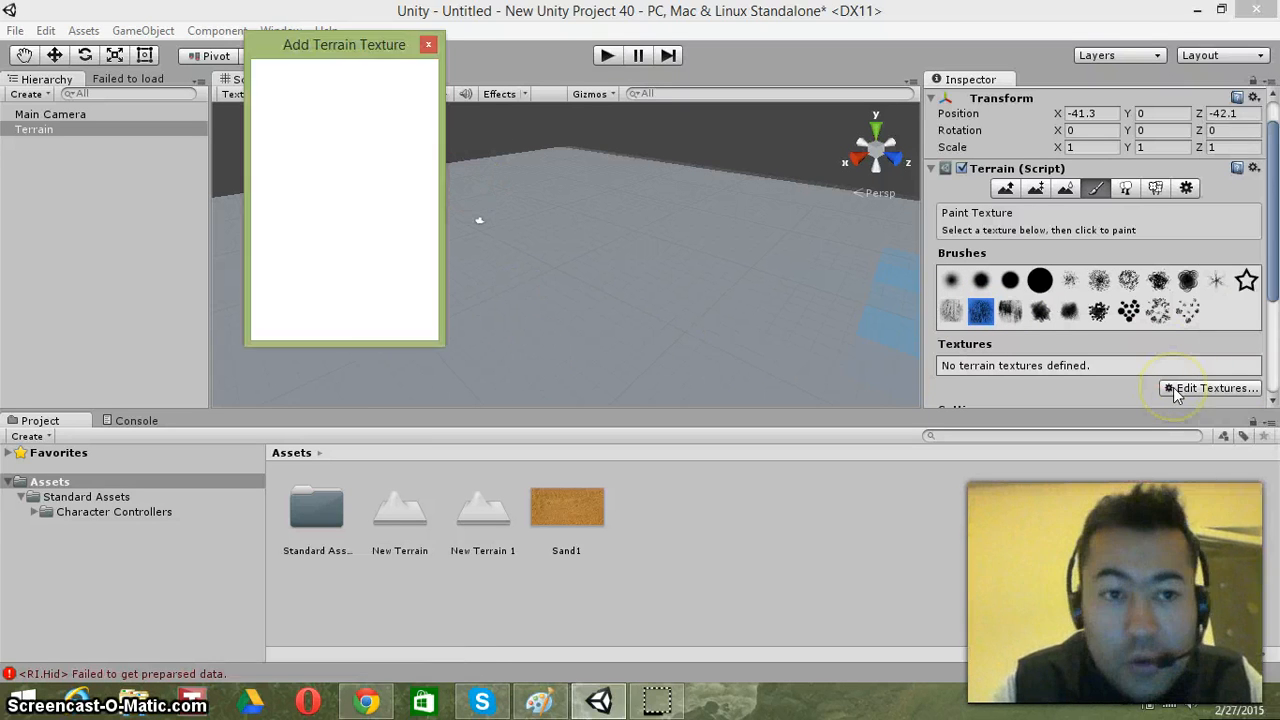
key(super+c)
click(867, 255)
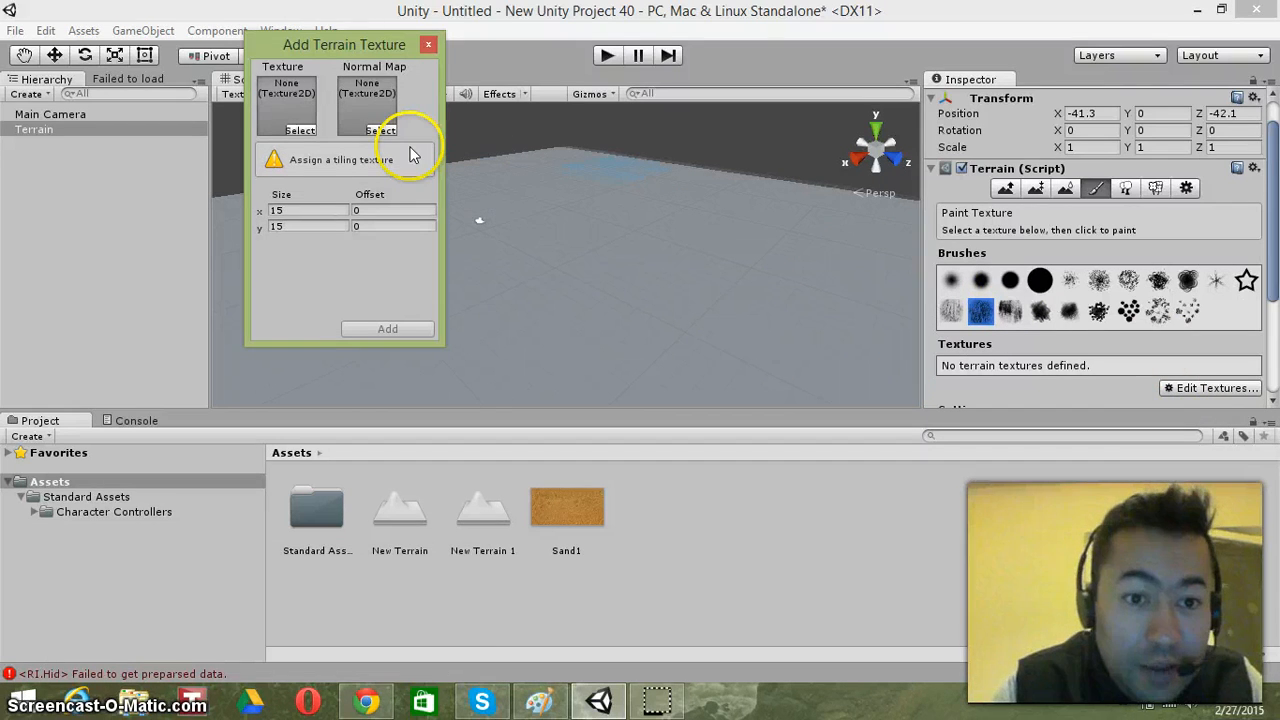
click(302, 130)
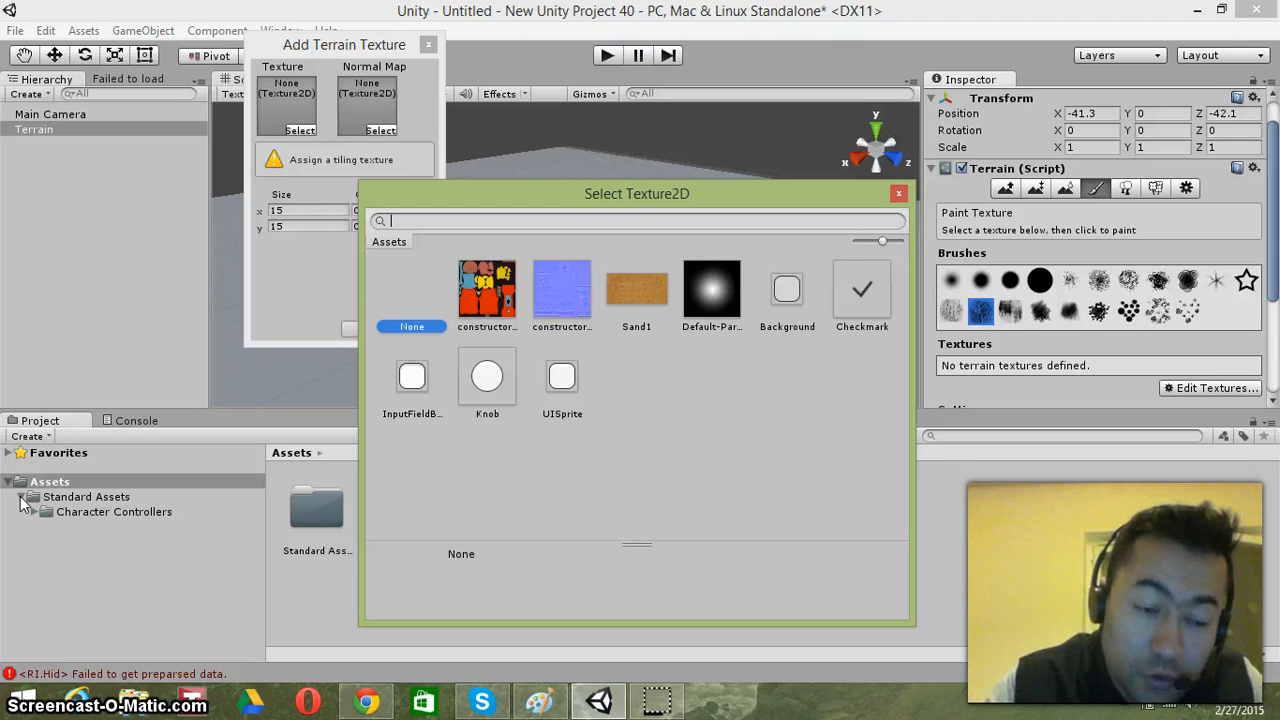
key(Escape)
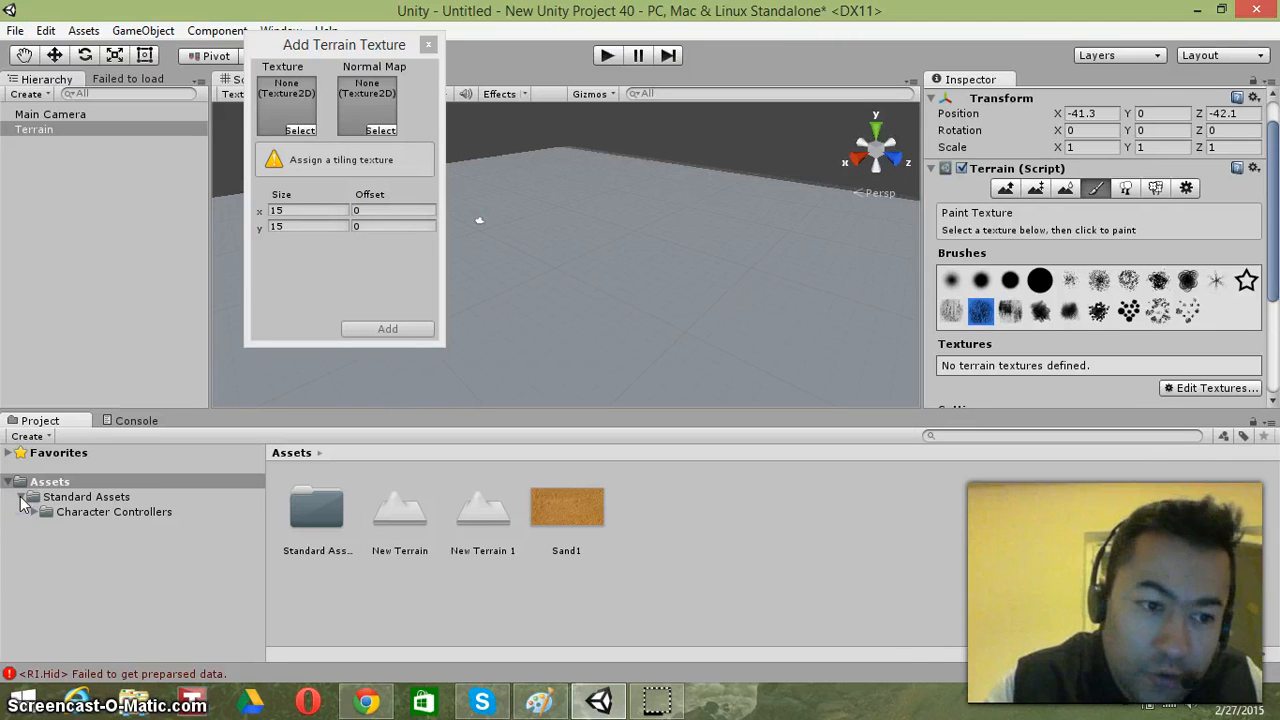
click(28, 483)
click(22, 497)
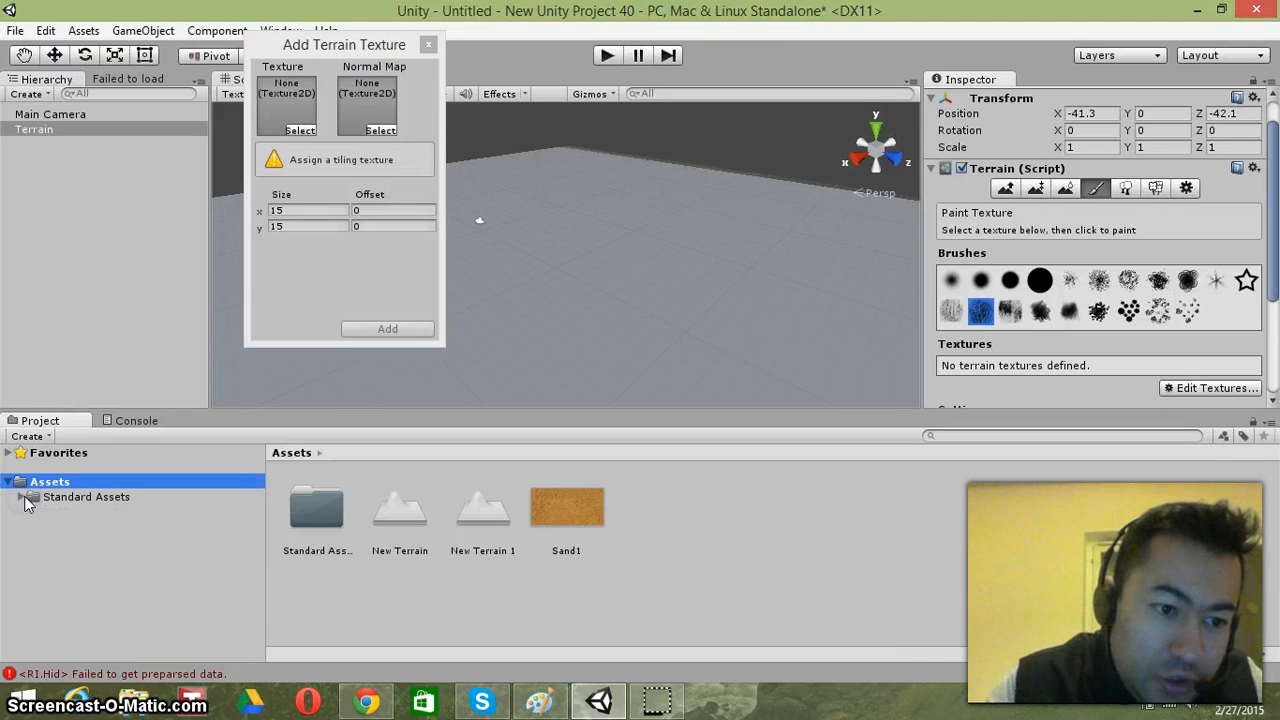
click(27, 437)
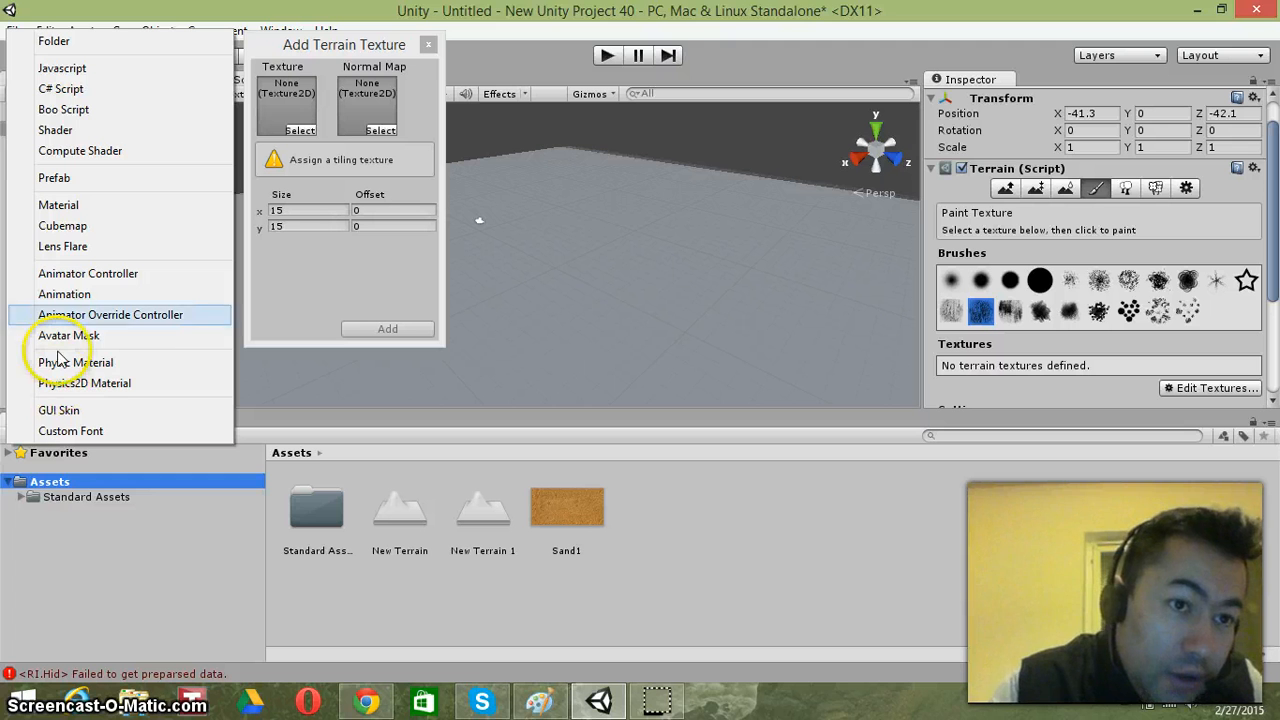
click(61, 229)
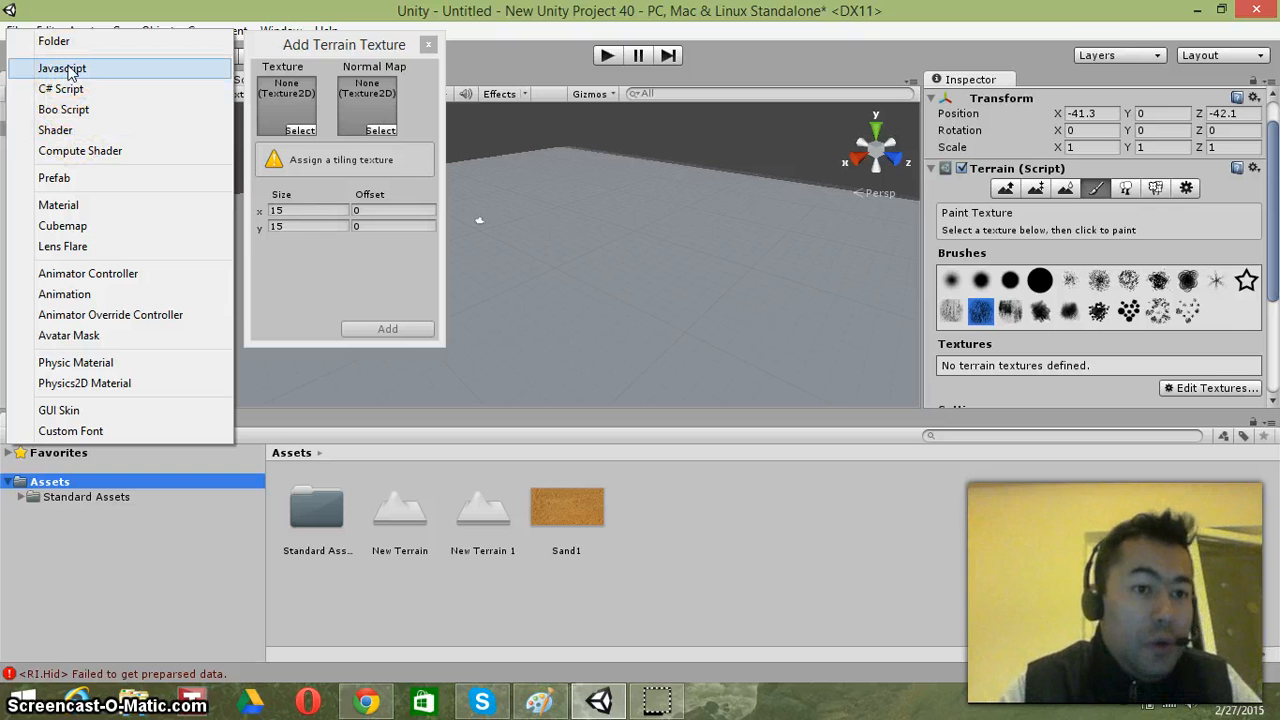
click(64, 180)
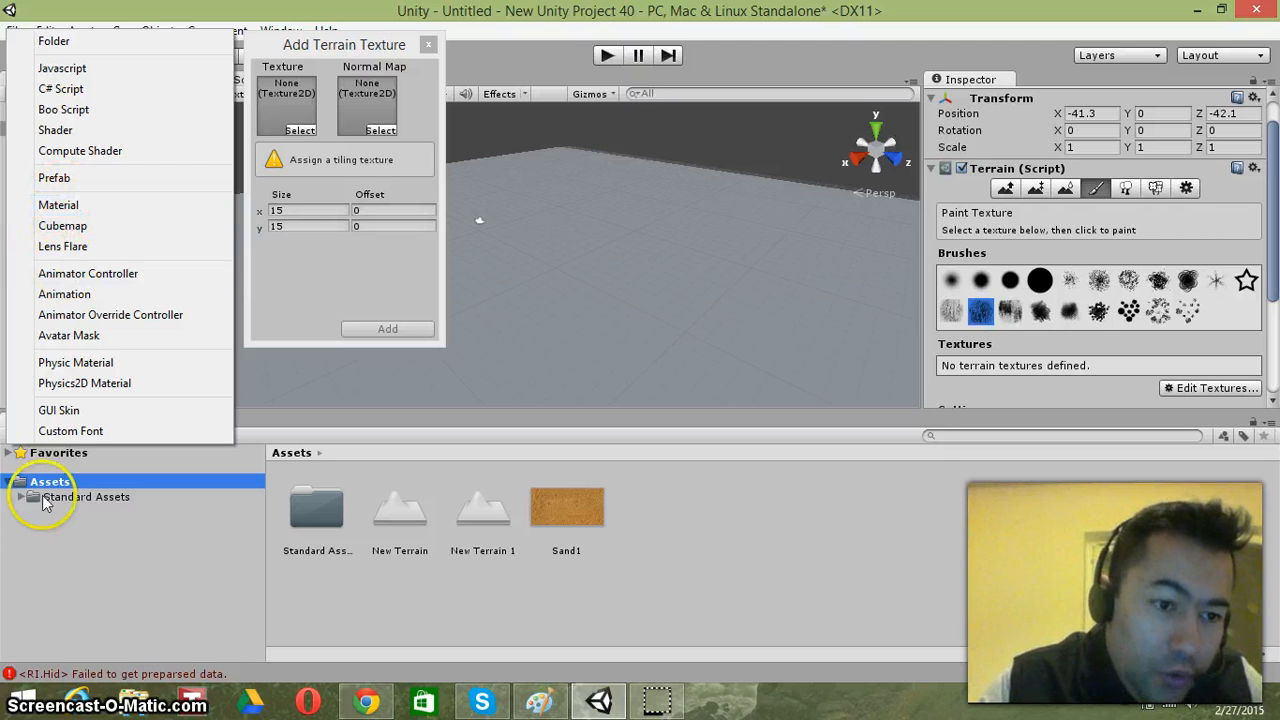
click(88, 552)
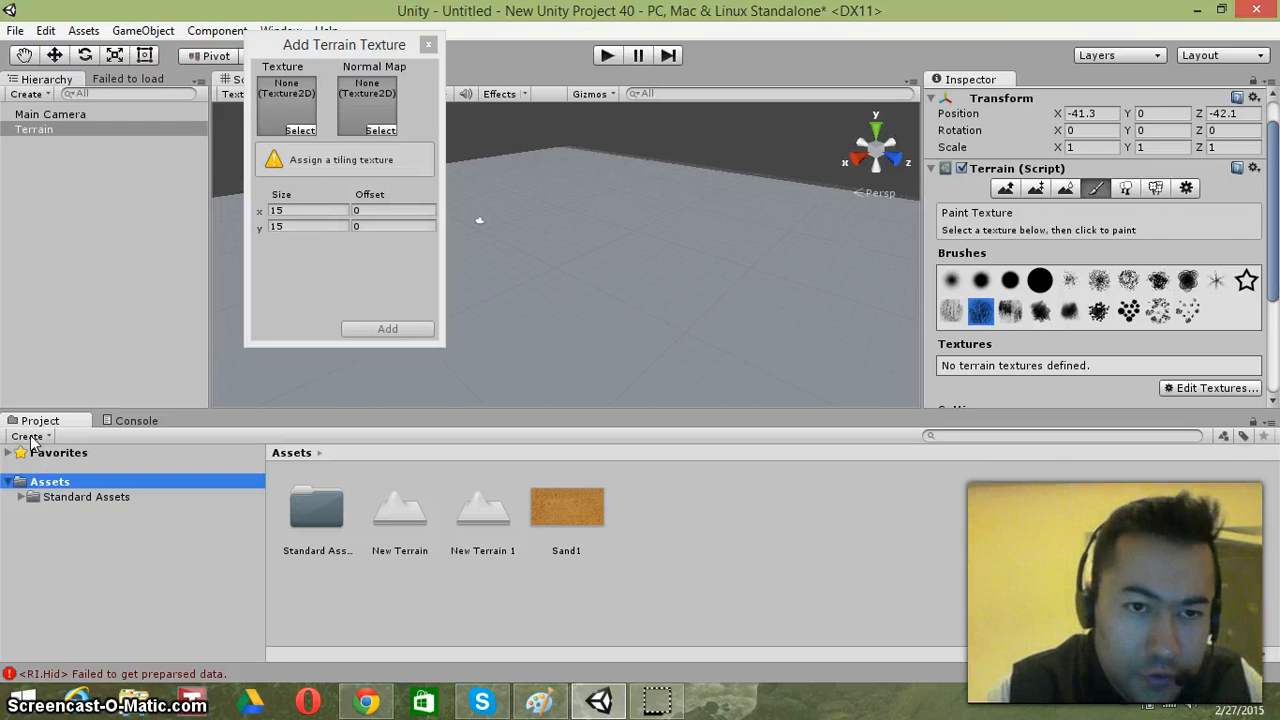
click(50, 481)
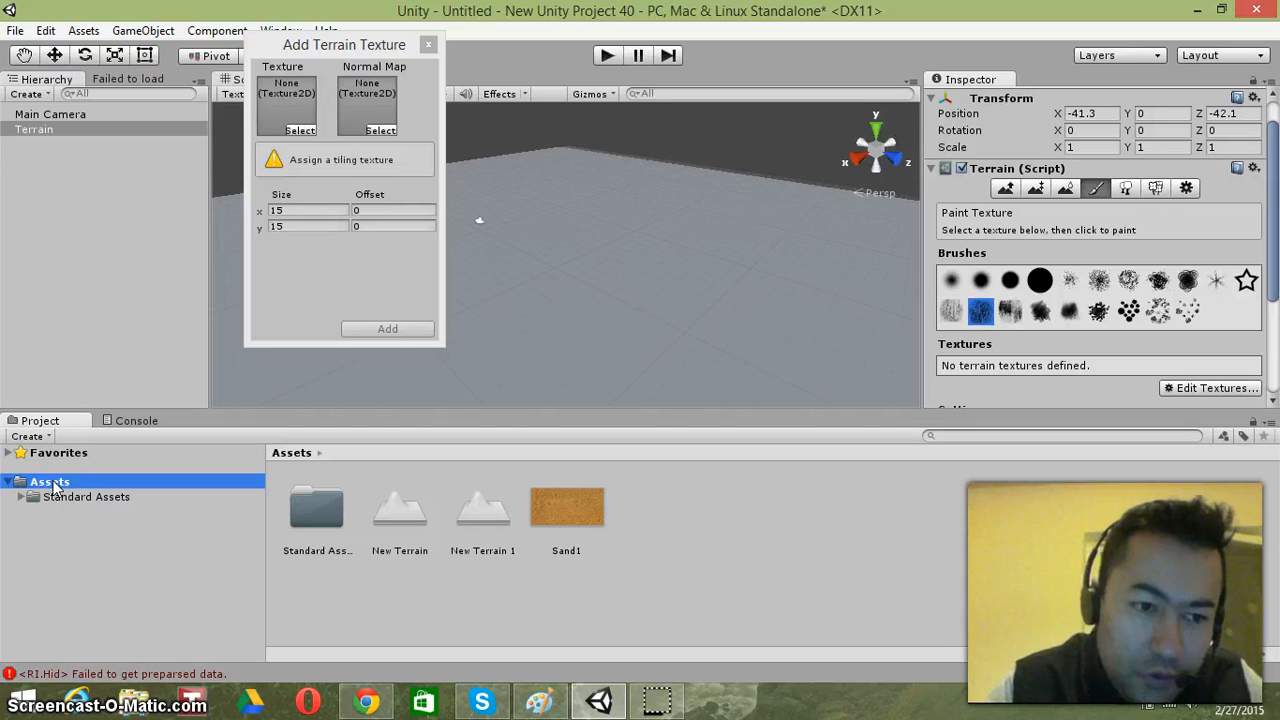
click(62, 510)
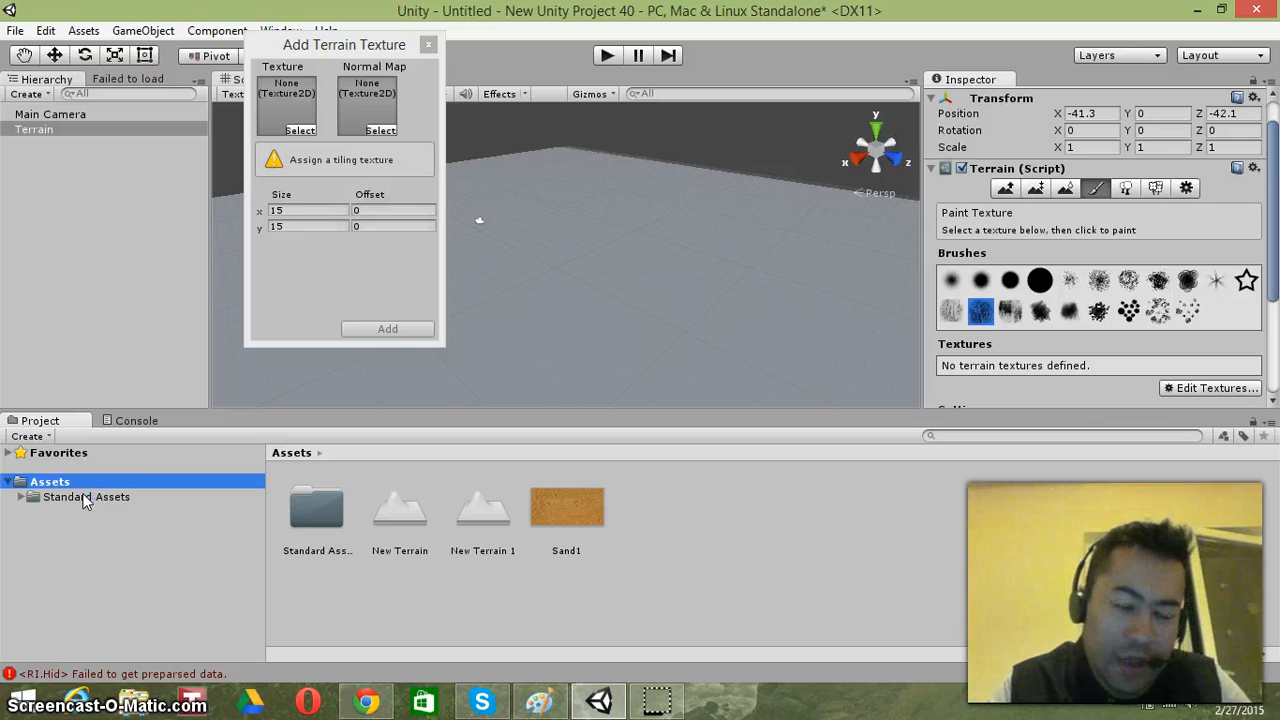
click(90, 481)
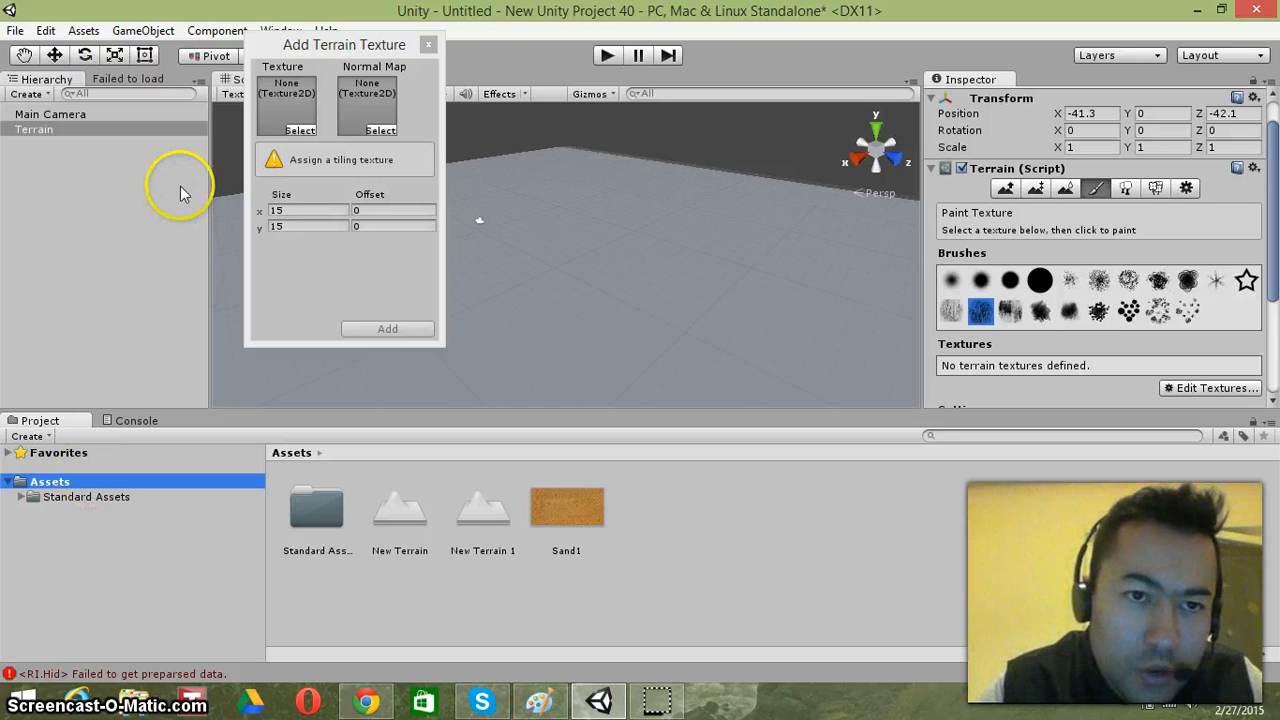
- Choose Sand1 as the terrain texture and add it to the terrain
click(305, 120)
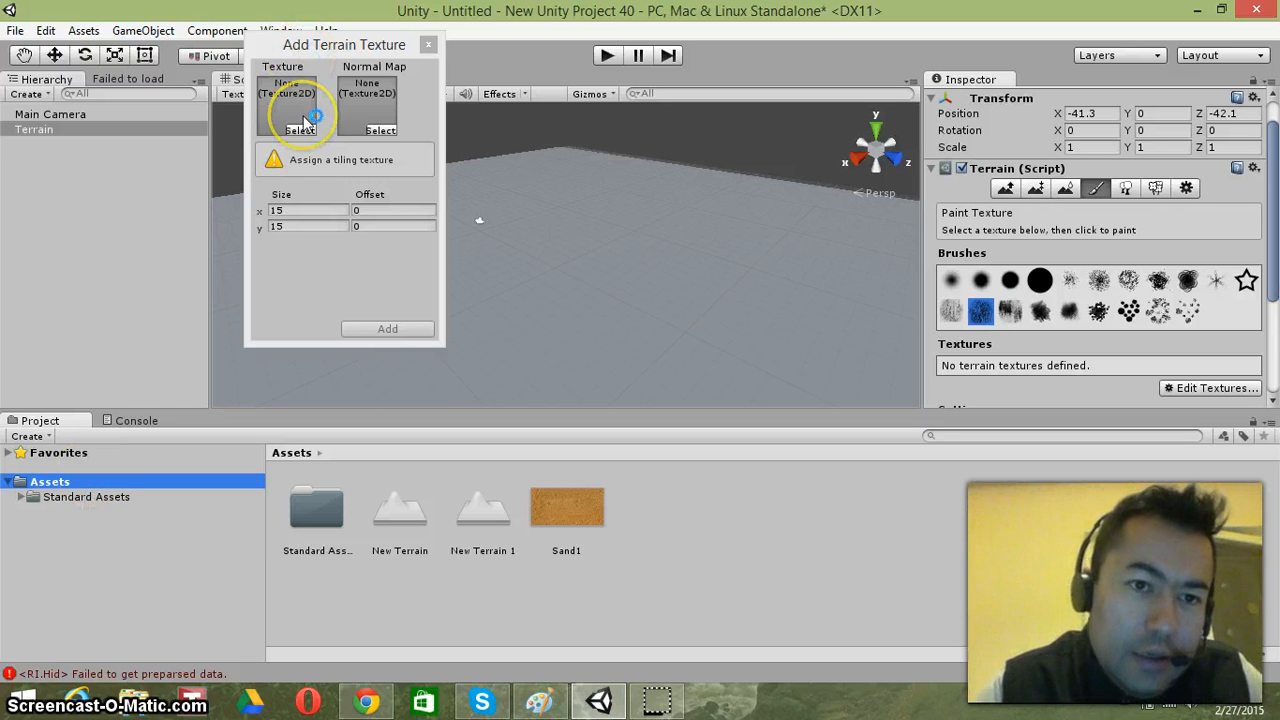
click(300, 129)
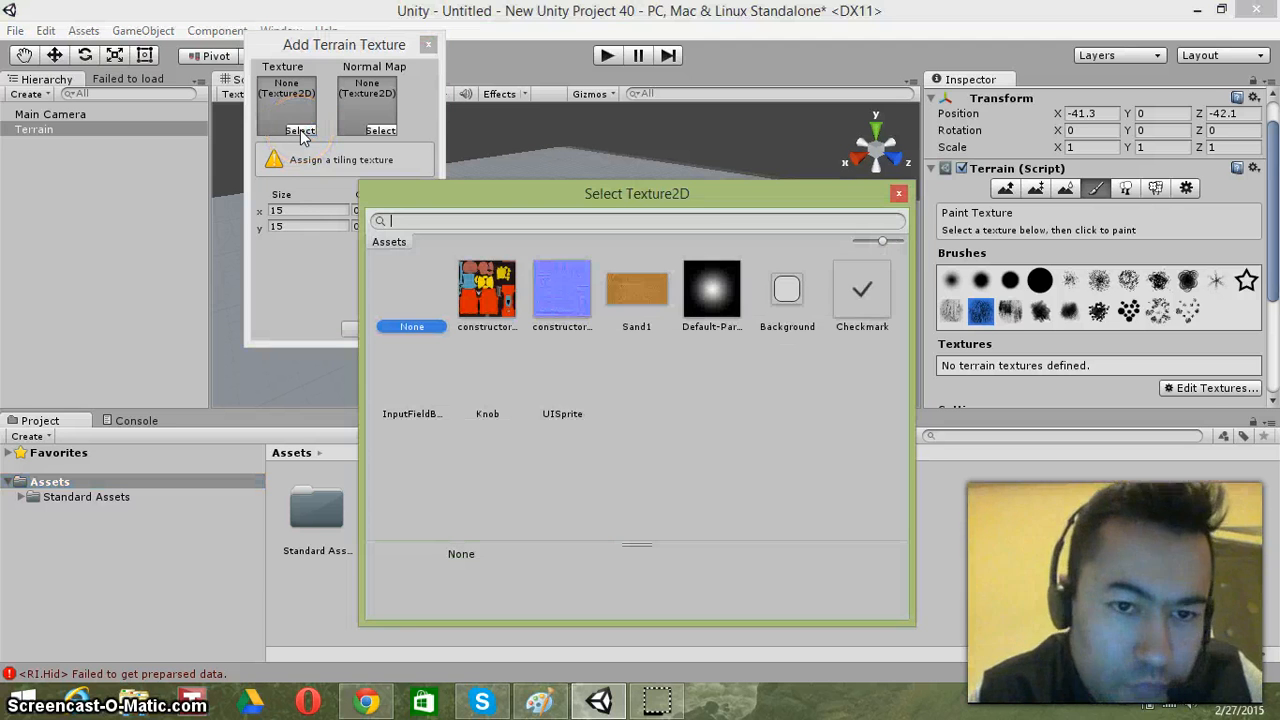
click(631, 289)
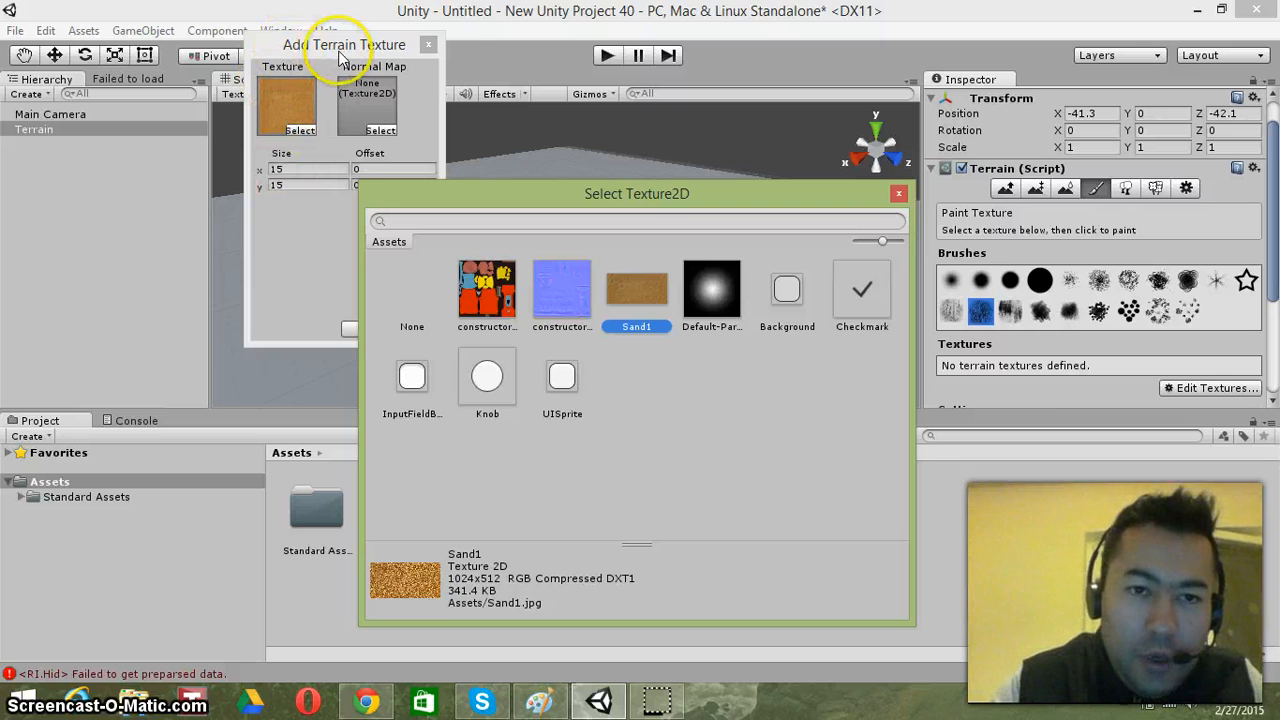
click(311, 286)
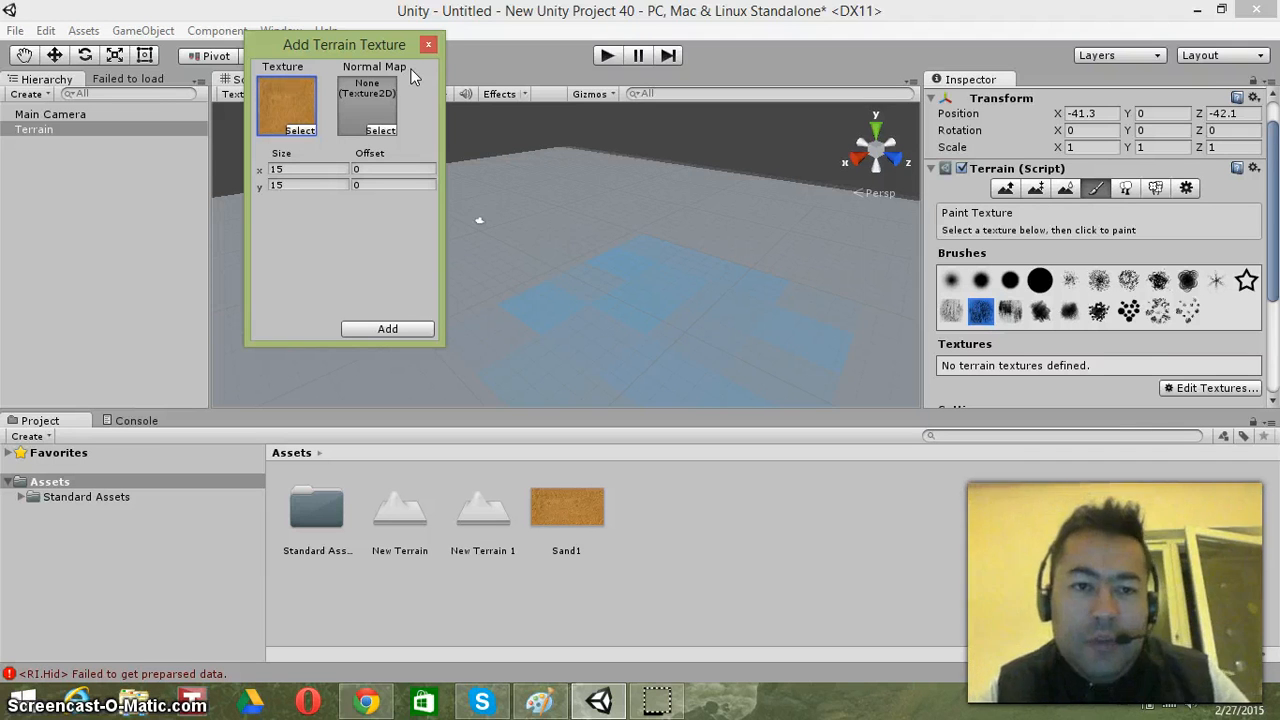
click(367, 328)
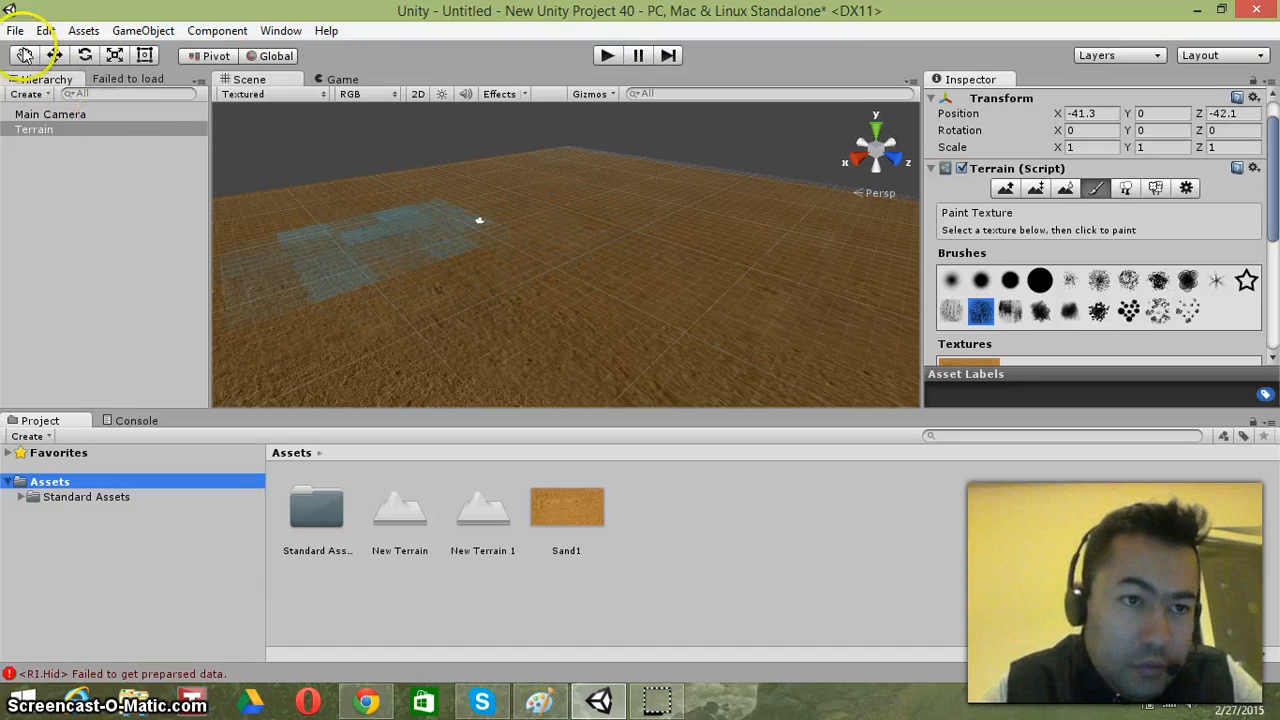
- Examine the sand-covered terrain in the scene and Game view, and test-run the game before stopping play mode
click(24, 55)
drag(473, 254, 494, 161)
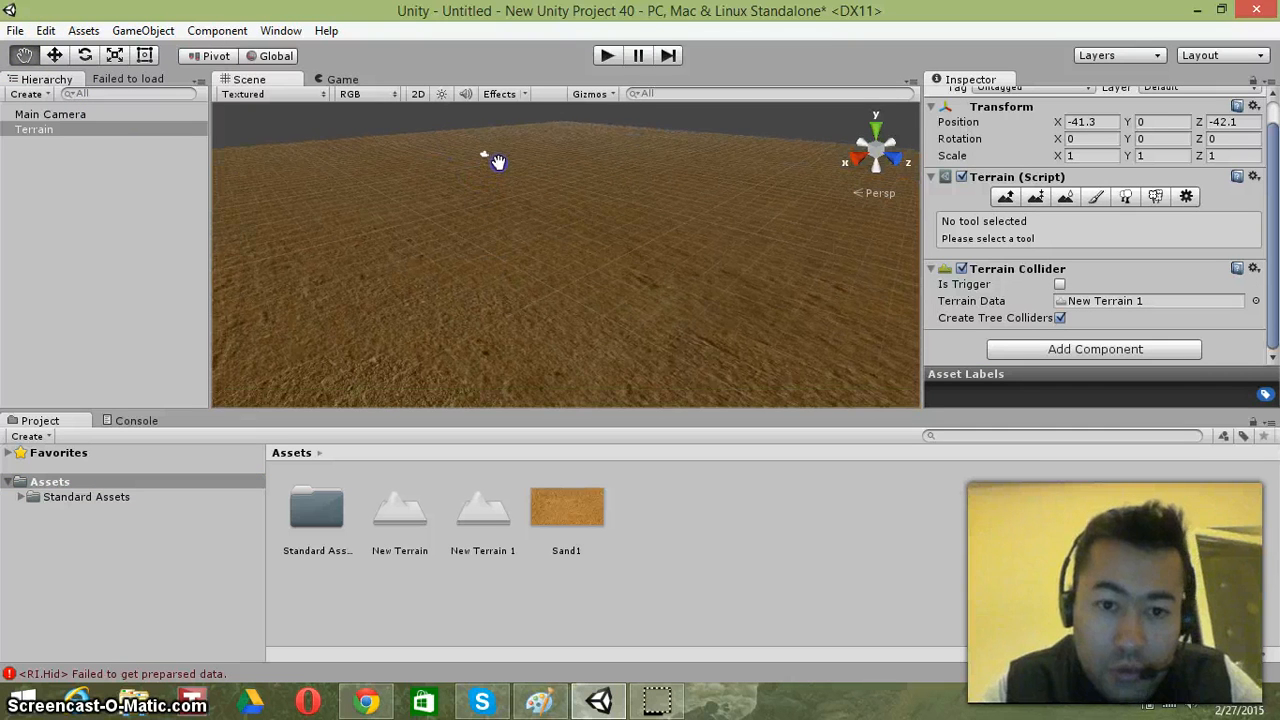
click(343, 80)
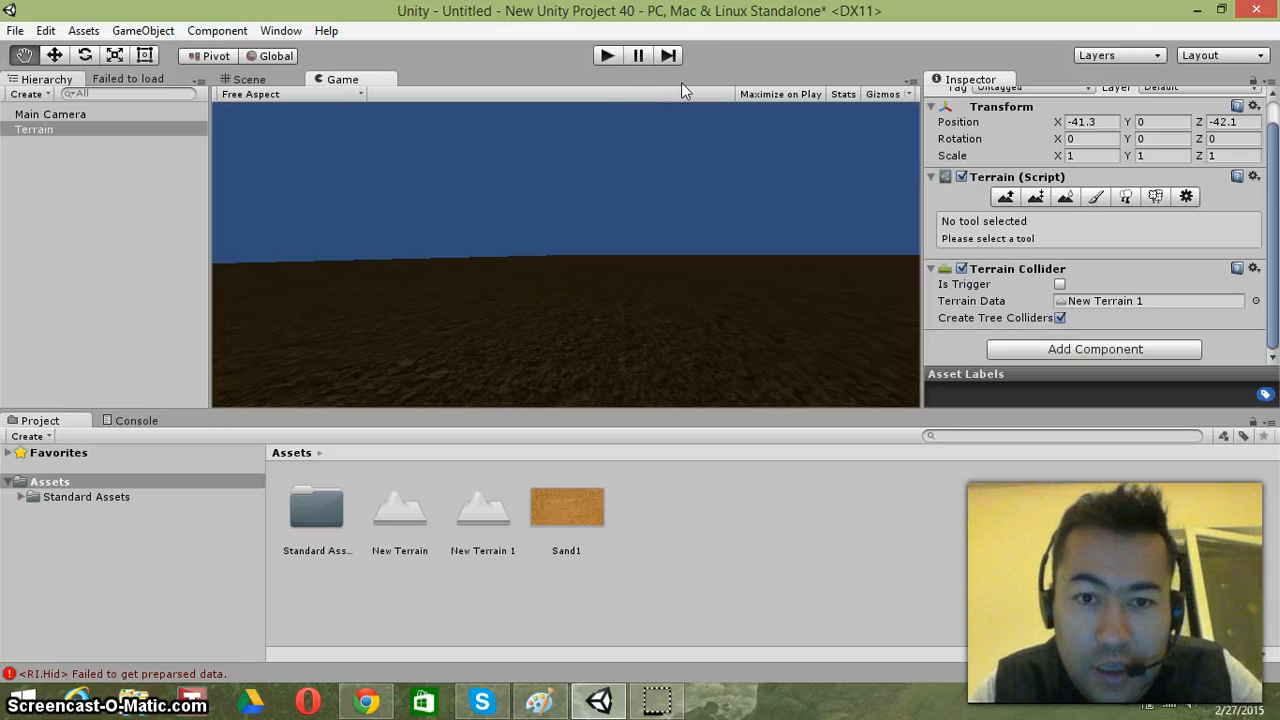
click(607, 55)
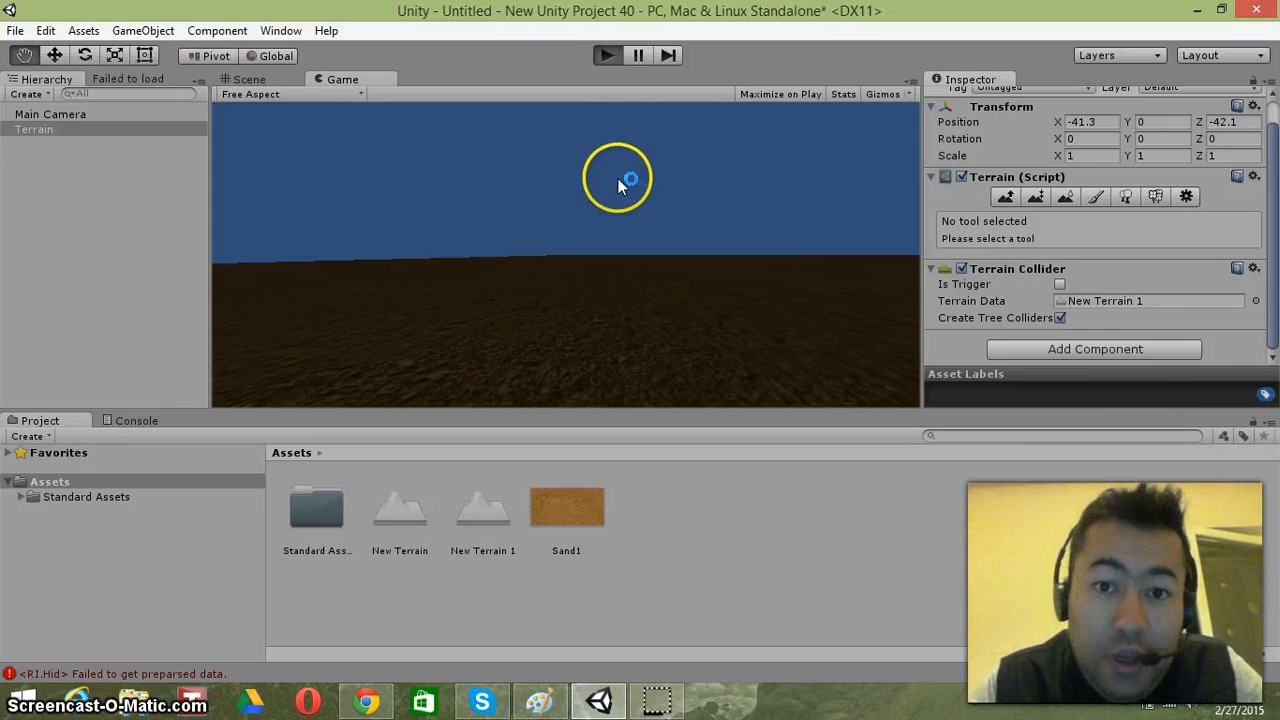
click(607, 52)
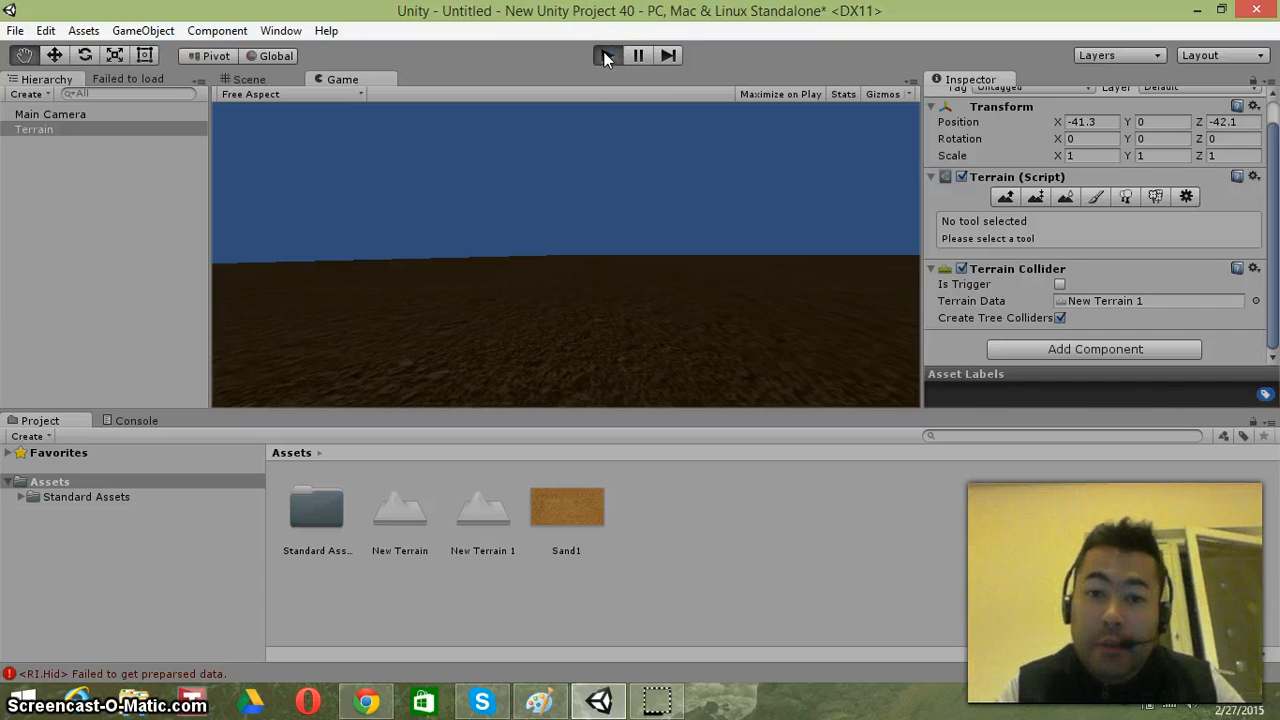
click(608, 56)
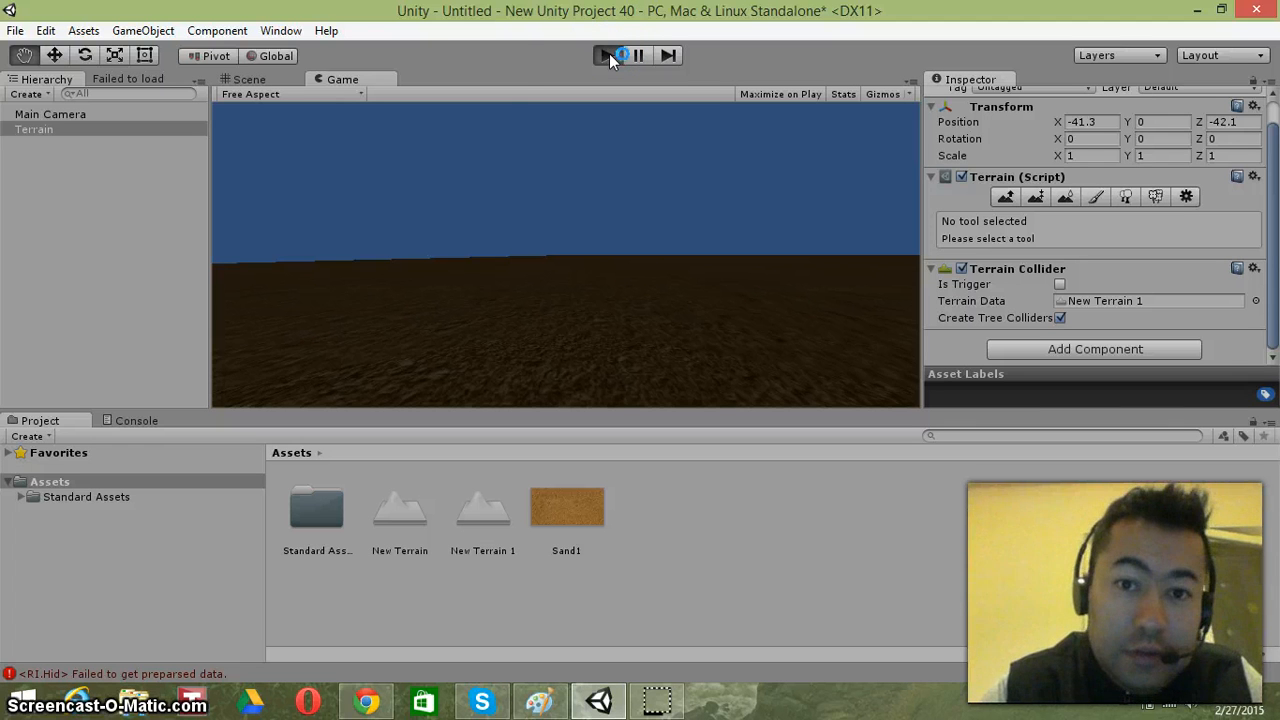
click(500, 63)
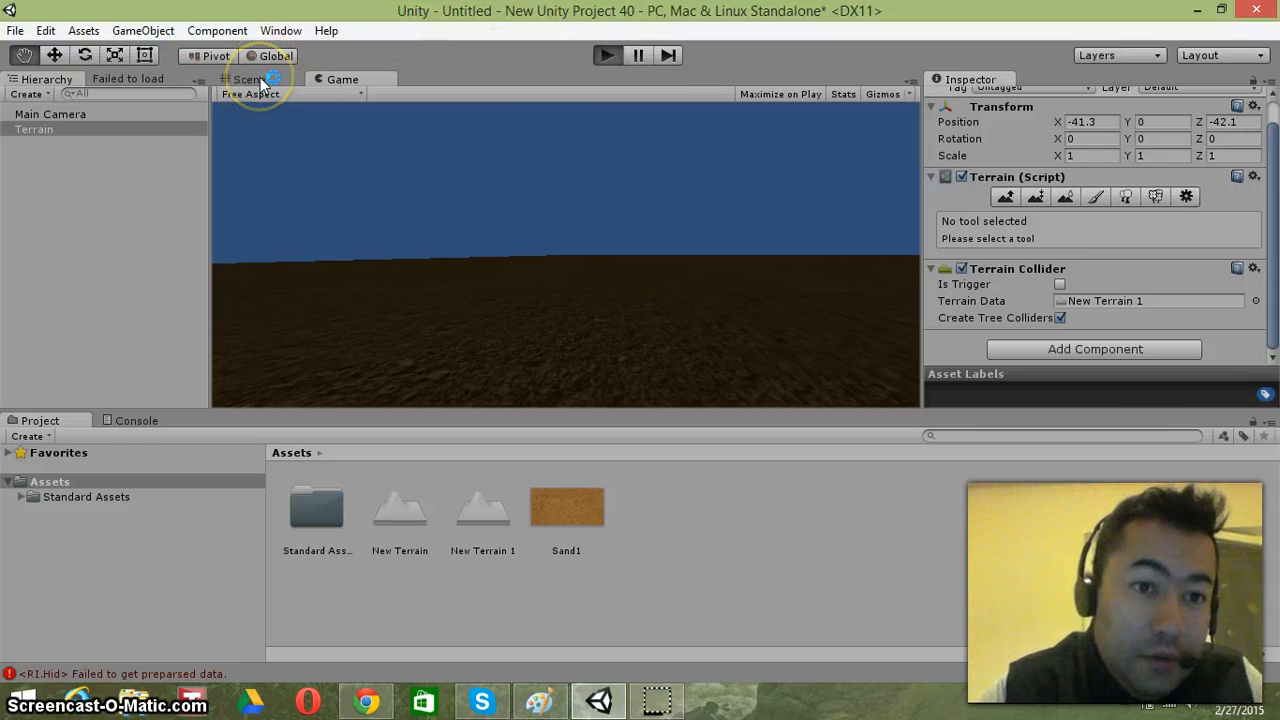
click(608, 55)
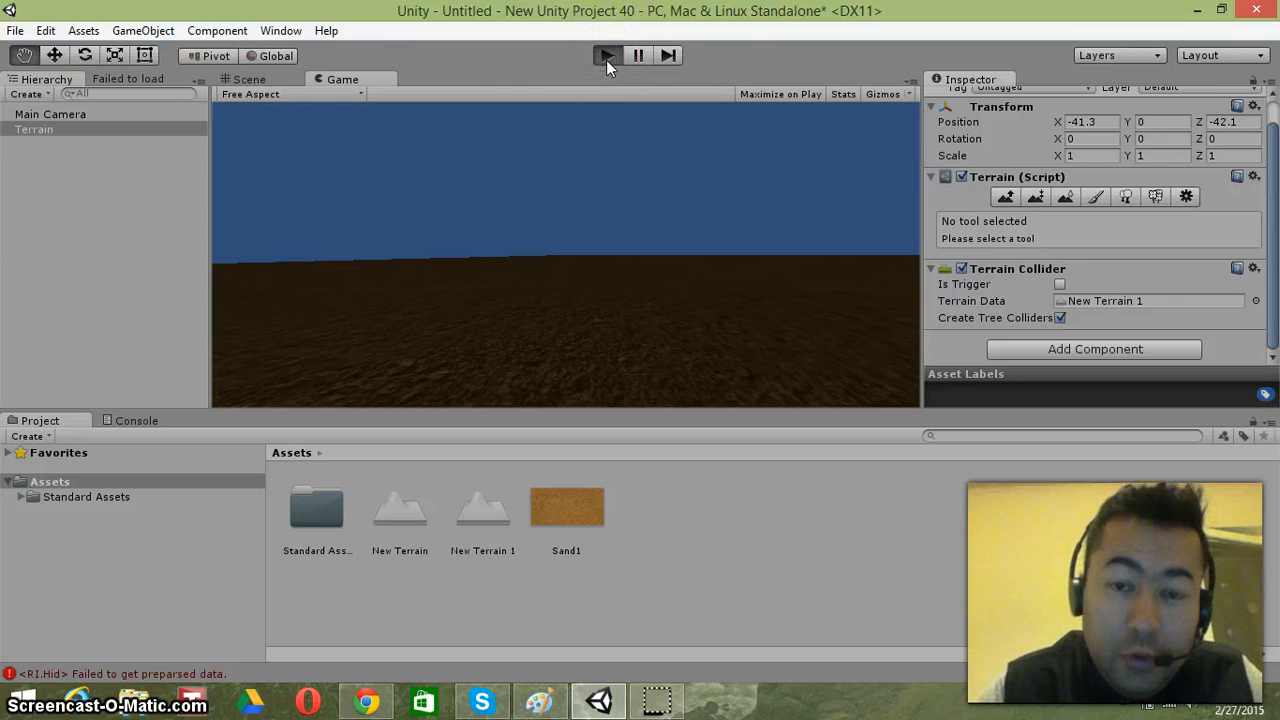
click(606, 60)
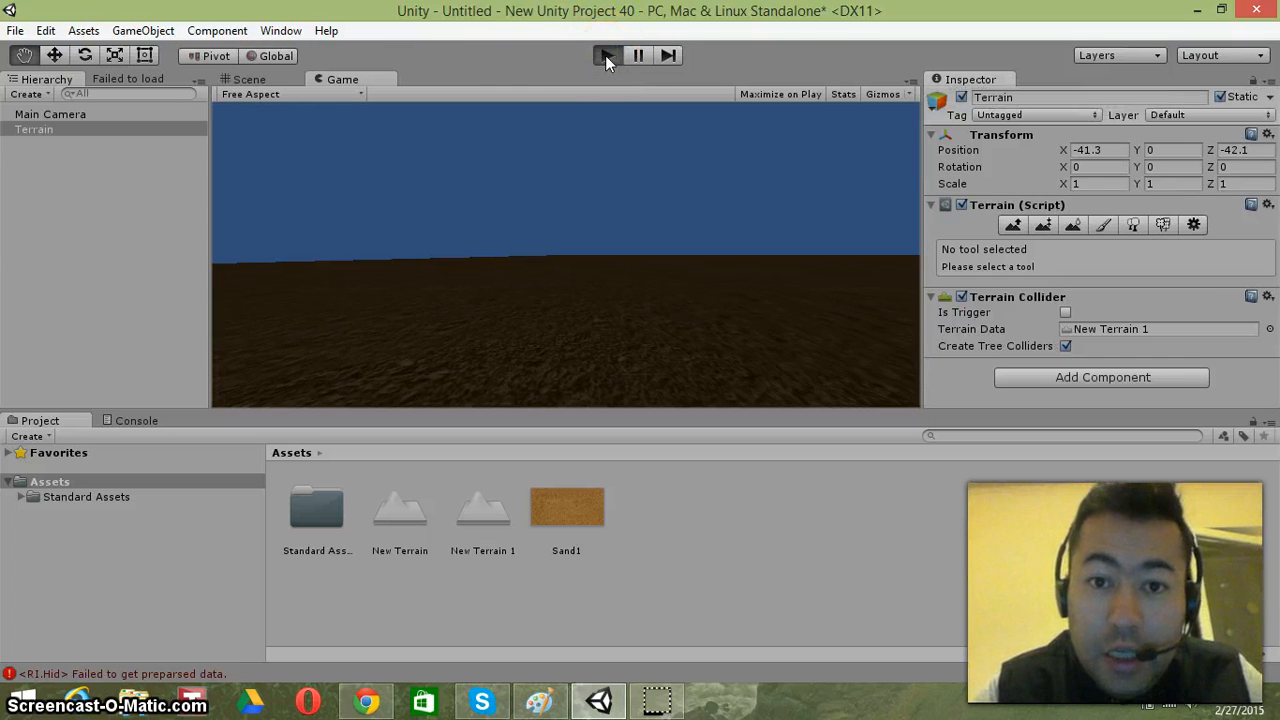
click(605, 55)
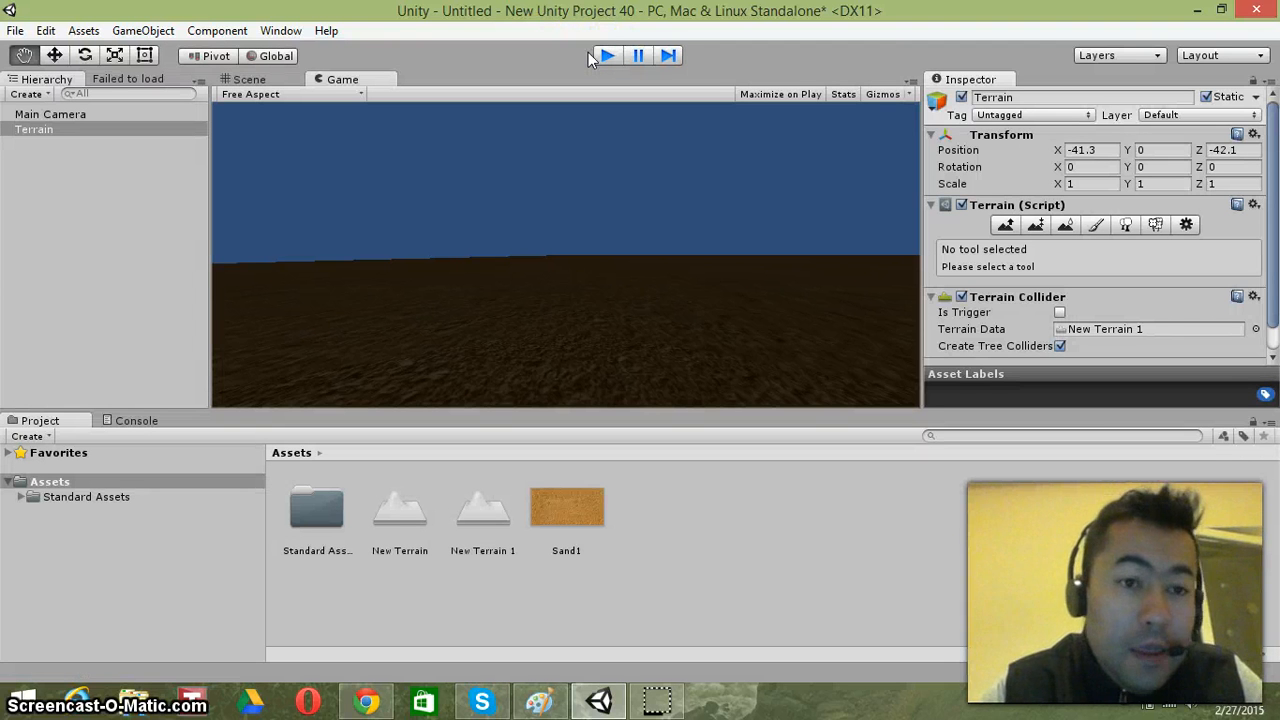
- Return to the Scene view and inspect the sand-covered terrain from different viewpoints around the camera
click(246, 80)
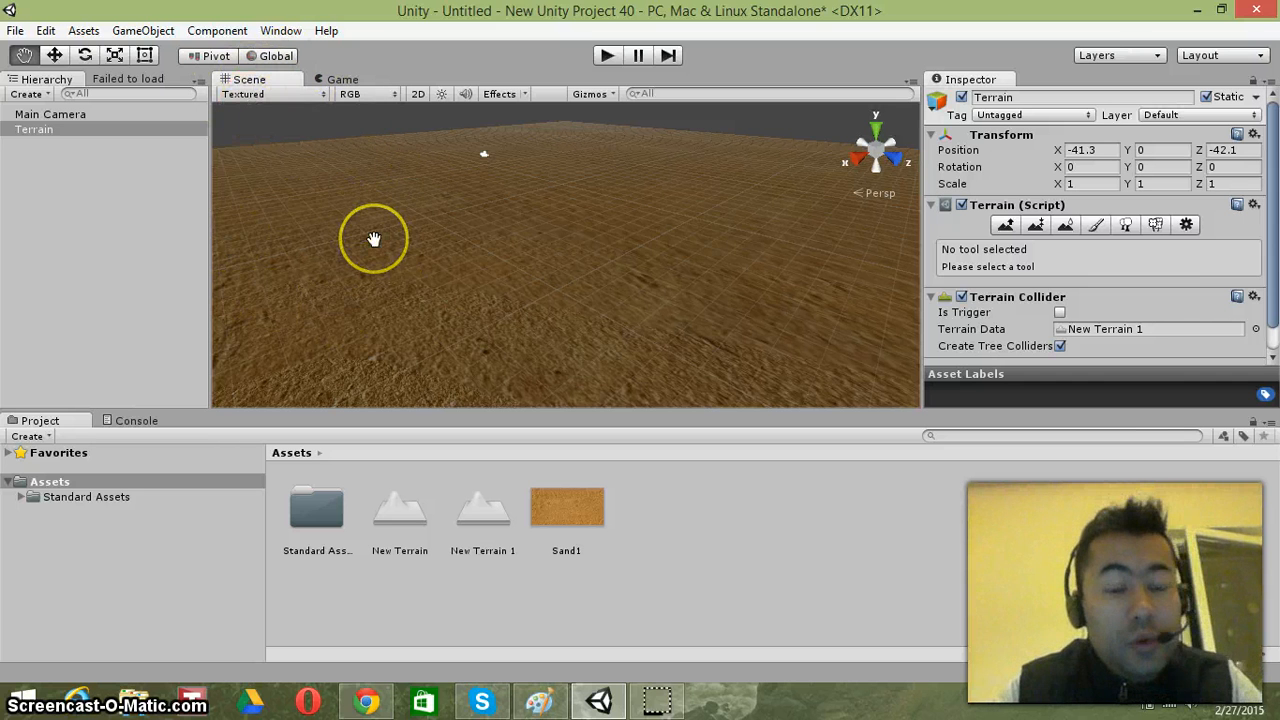
mouse_move(373, 238)
mouse_down()
mouse_move(514, 206)
mouse_move(472, 392)
mouse_up()
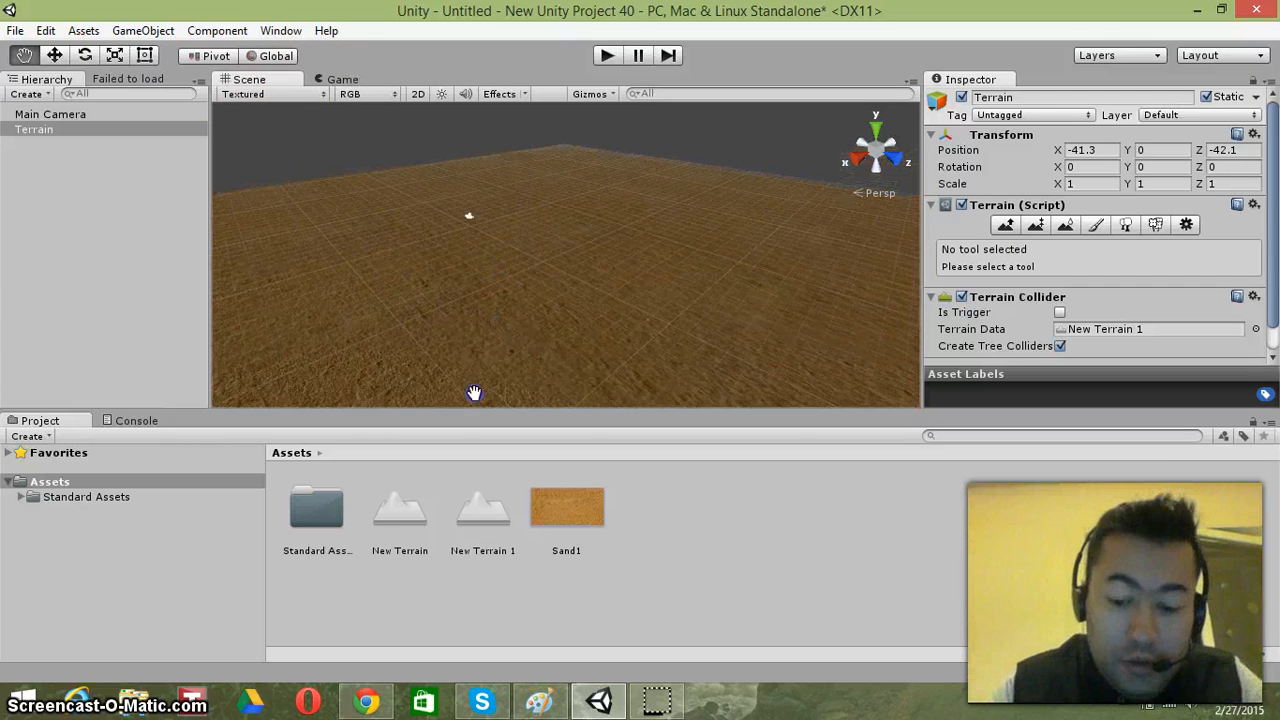
key(Down)
key(Left)
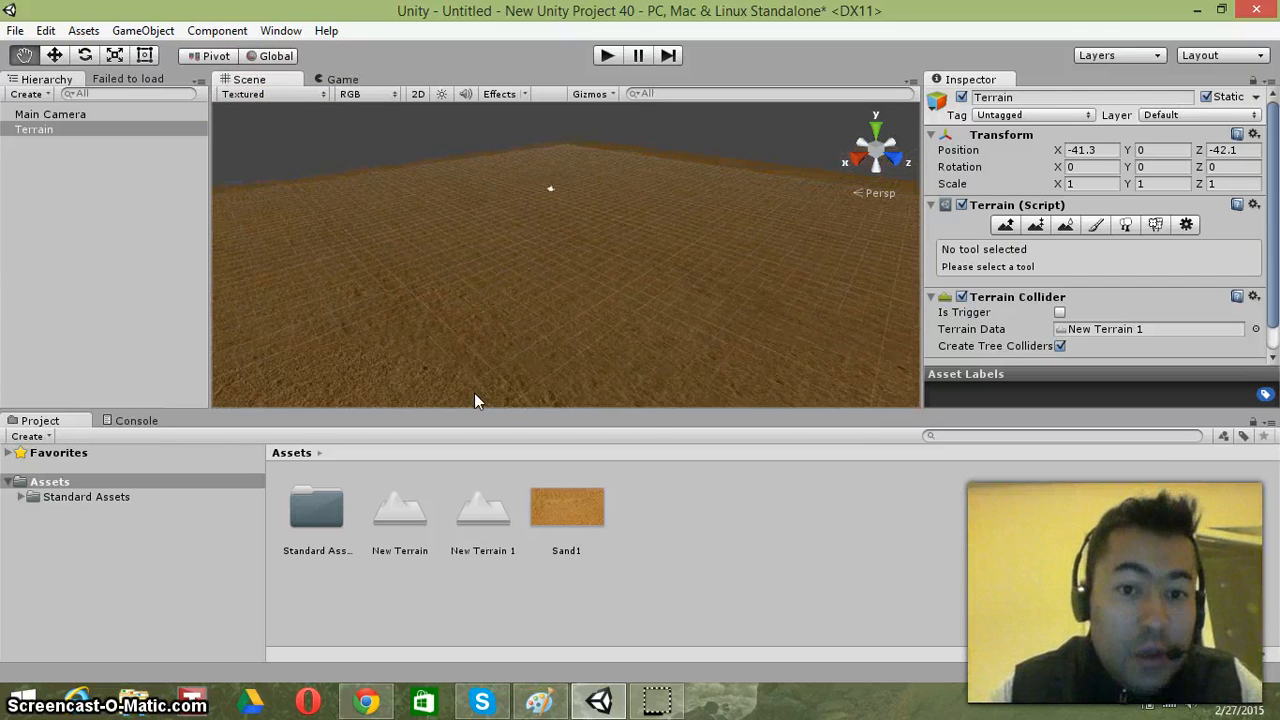
key(Up)
key(Up)
key(Up)
key(Right)
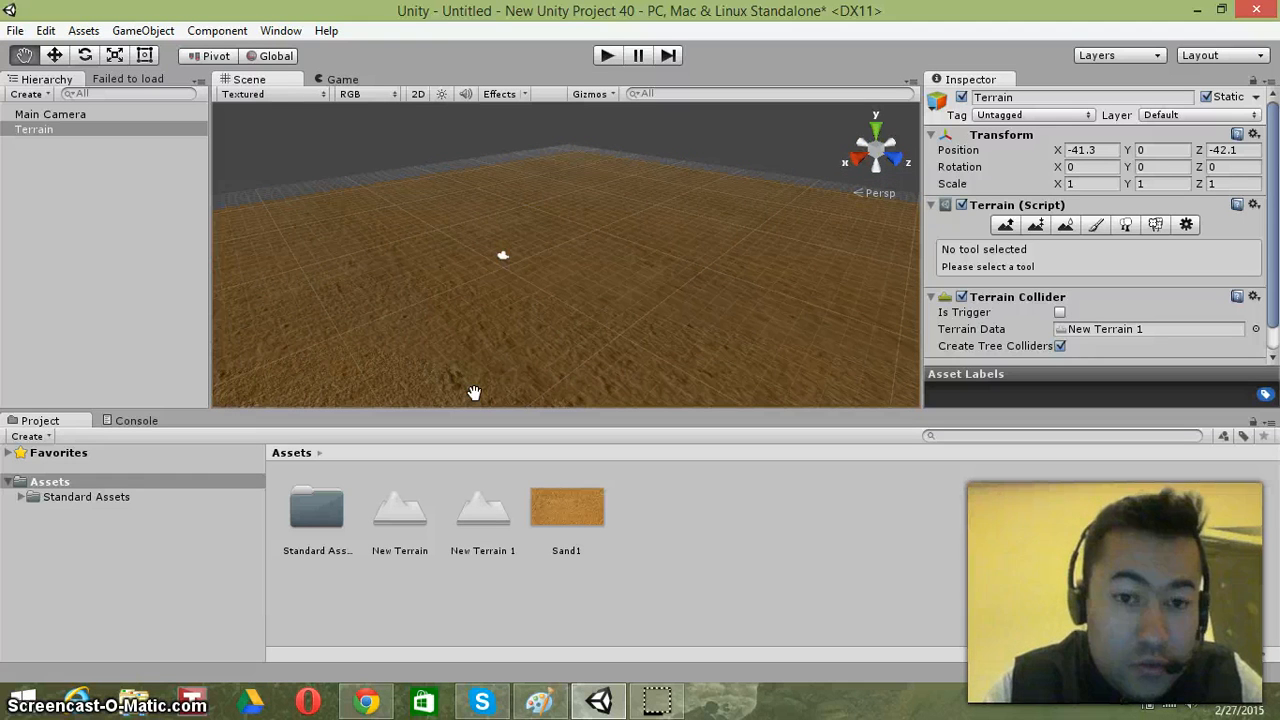
- Check how the sand terrain looks through the main camera in the Game view
click(330, 79)
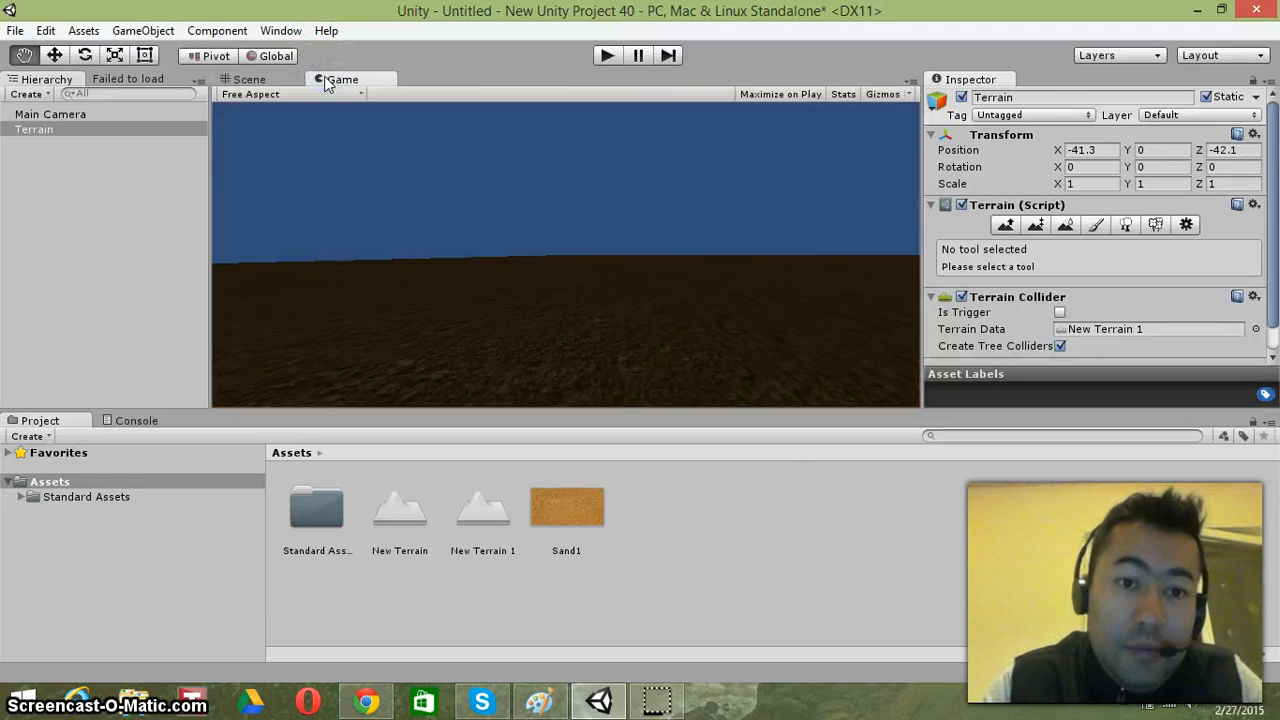
click(336, 79)
click(529, 118)
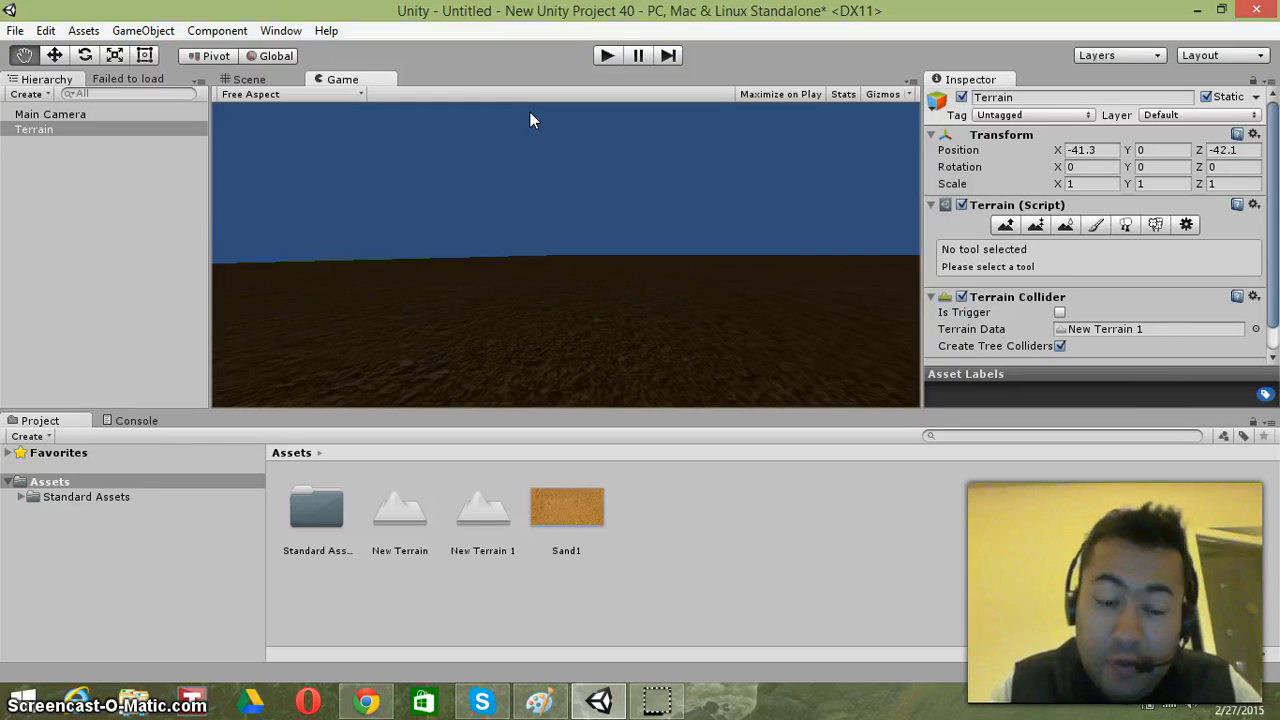
- Return to the Scene view and add a directional light to the scene
click(531, 147)
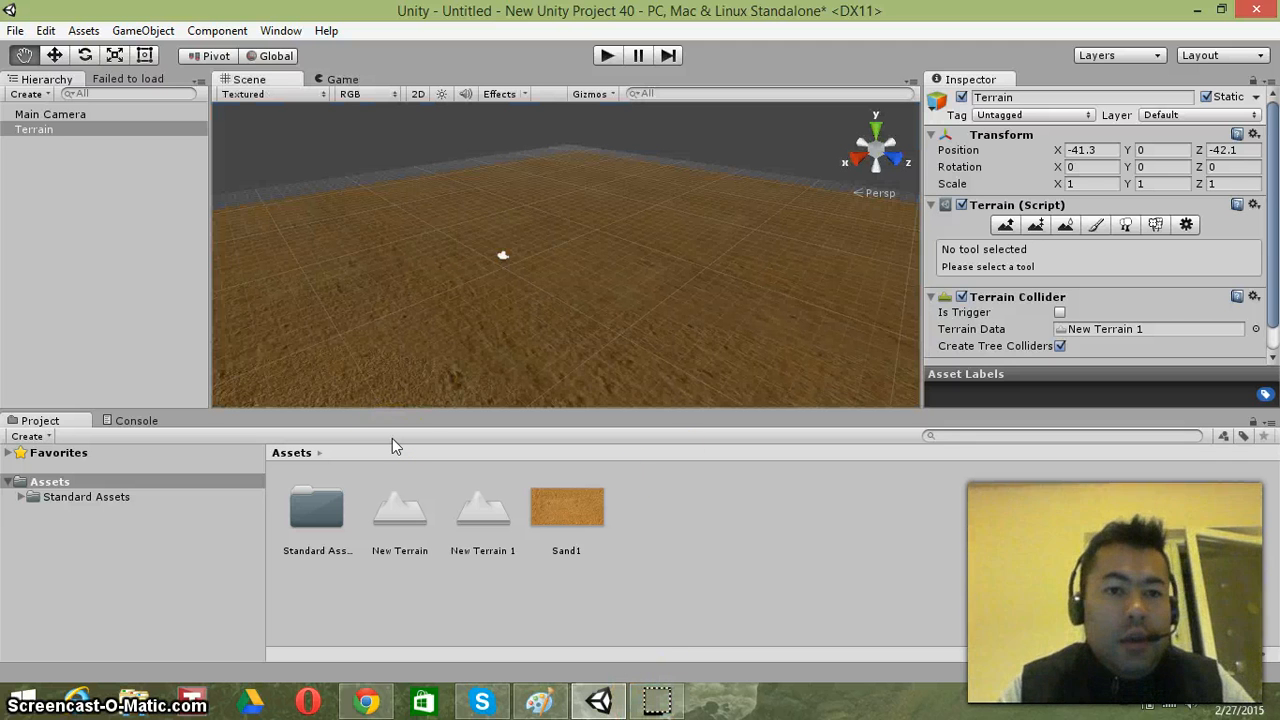
click(403, 406)
click(459, 191)
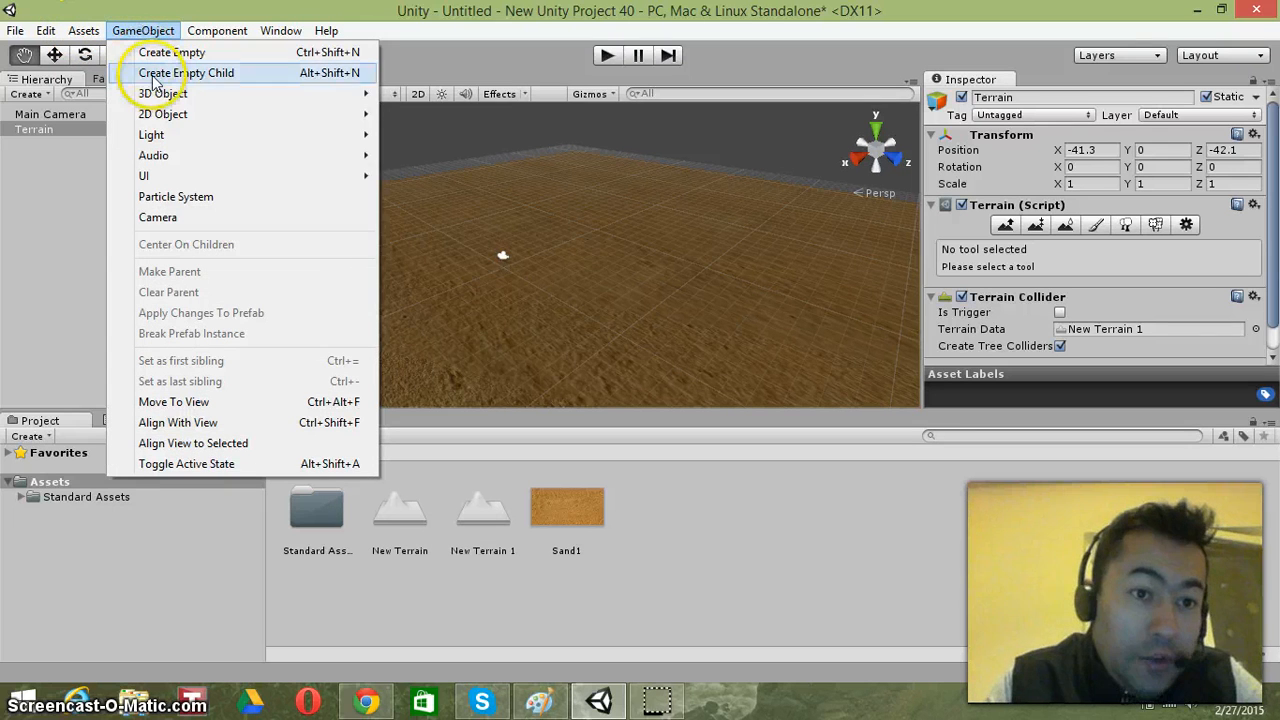
mouse_move(160, 97)
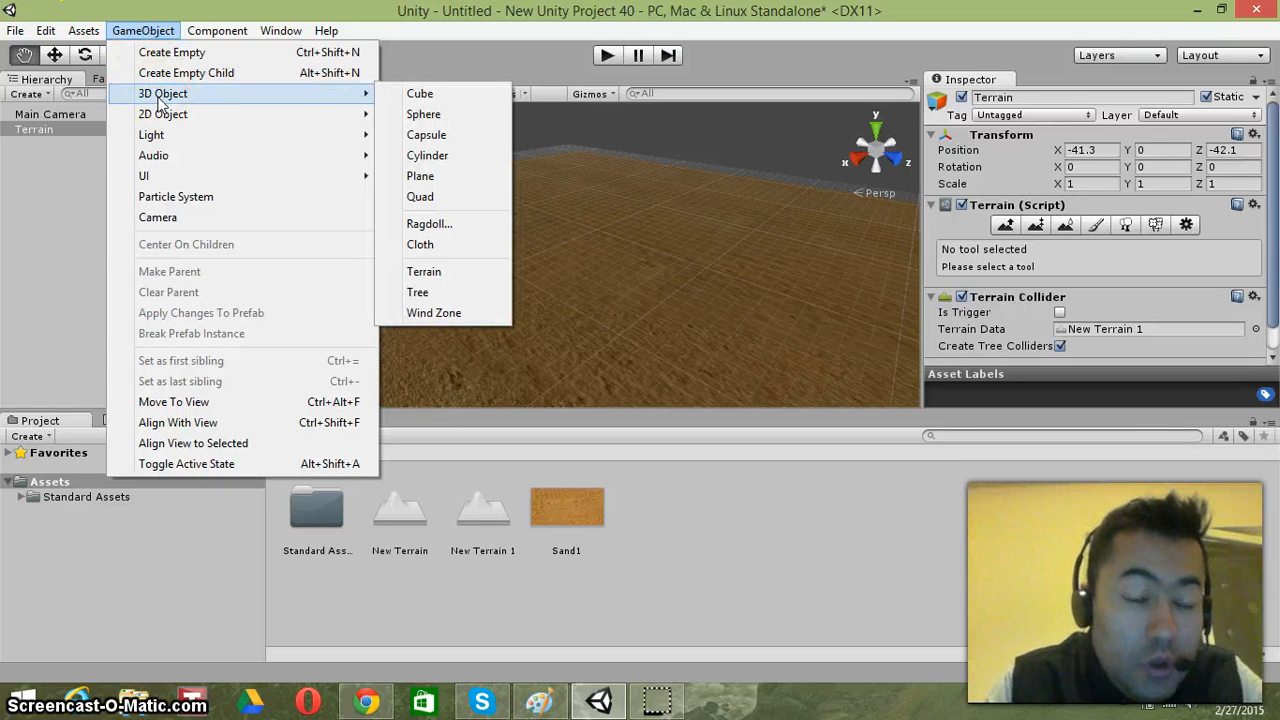
mouse_move(167, 143)
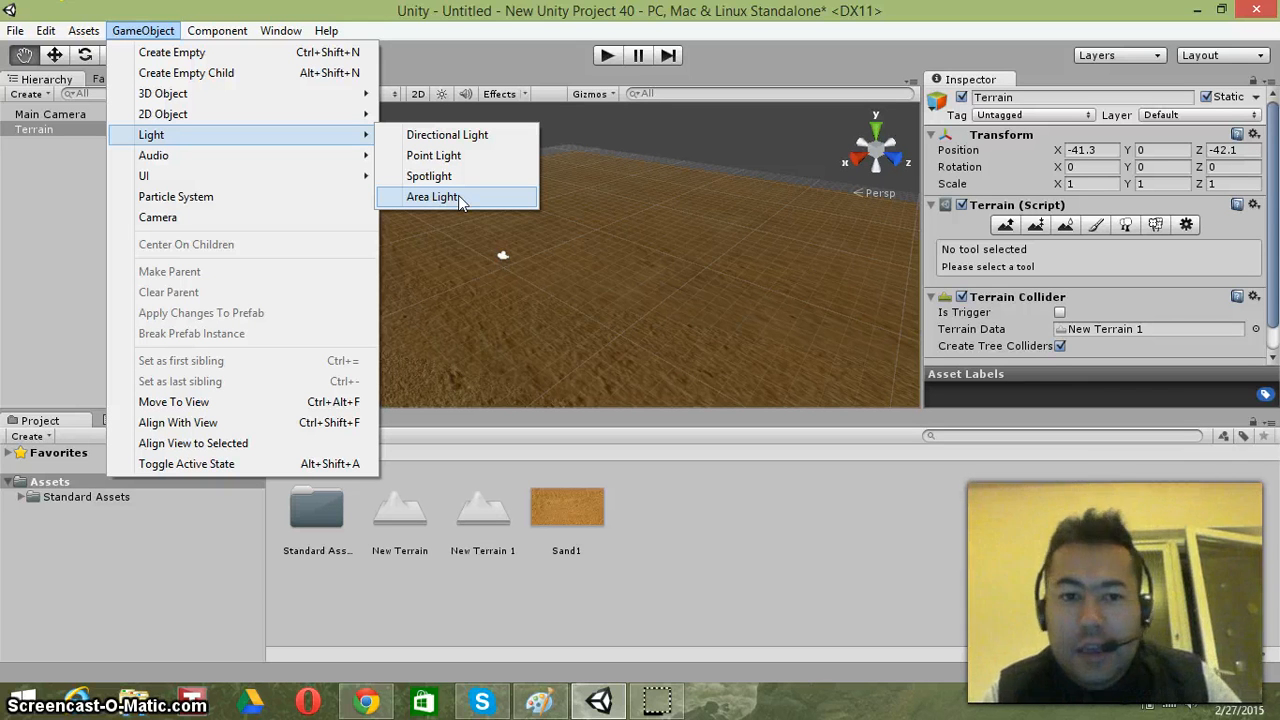
click(447, 137)
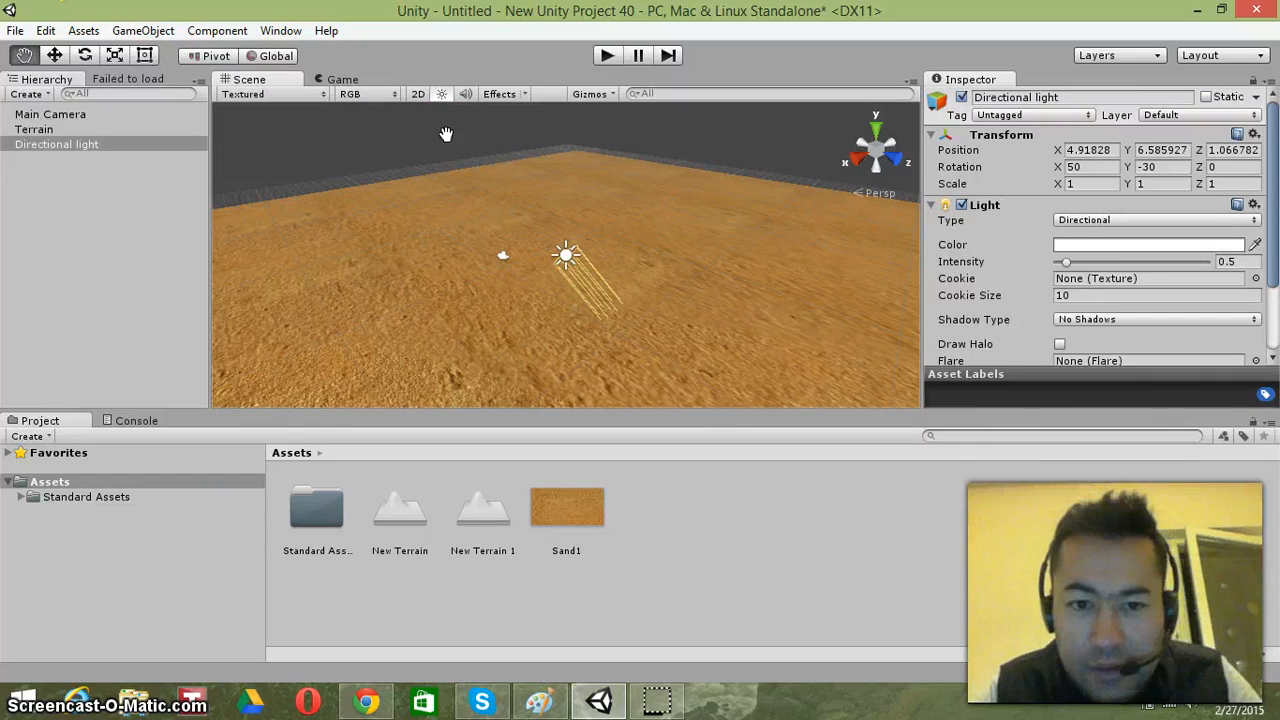
click(461, 152)
click(582, 194)
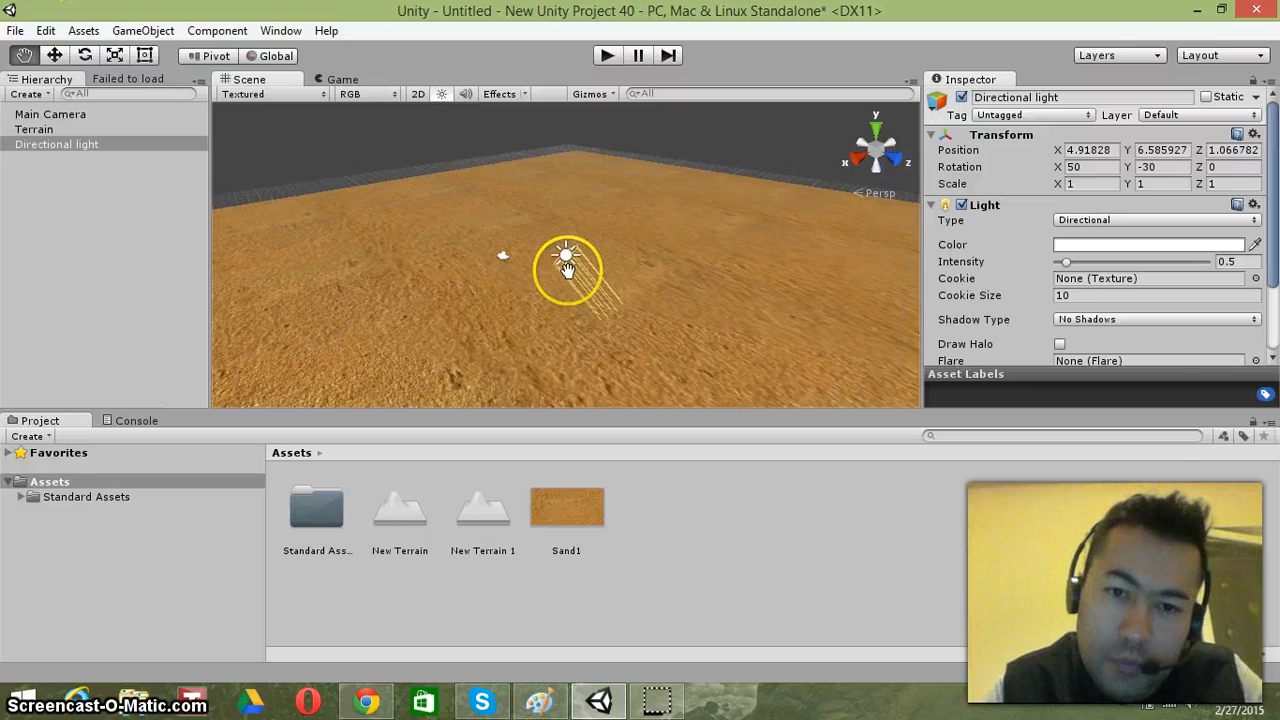
- Move the directional light up and along Z above the terrain, to about Y 9.61 and Z -1.16
click(54, 56)
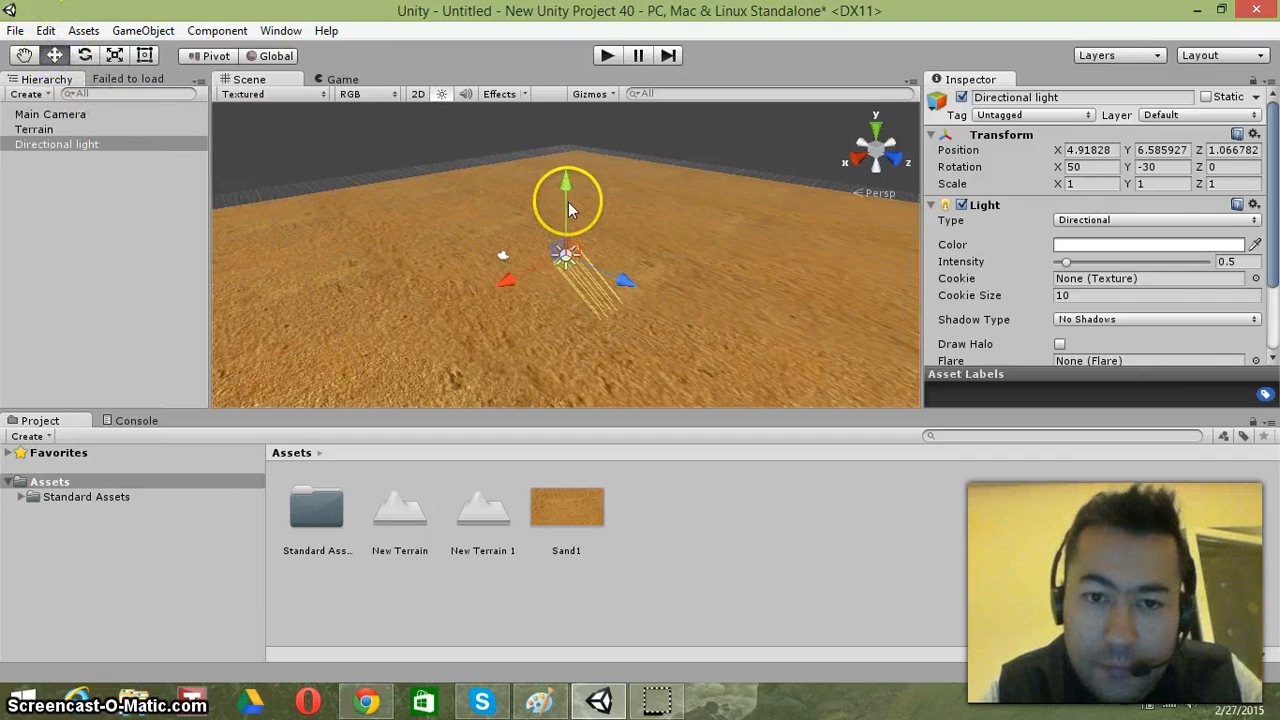
drag(568, 204, 566, 141)
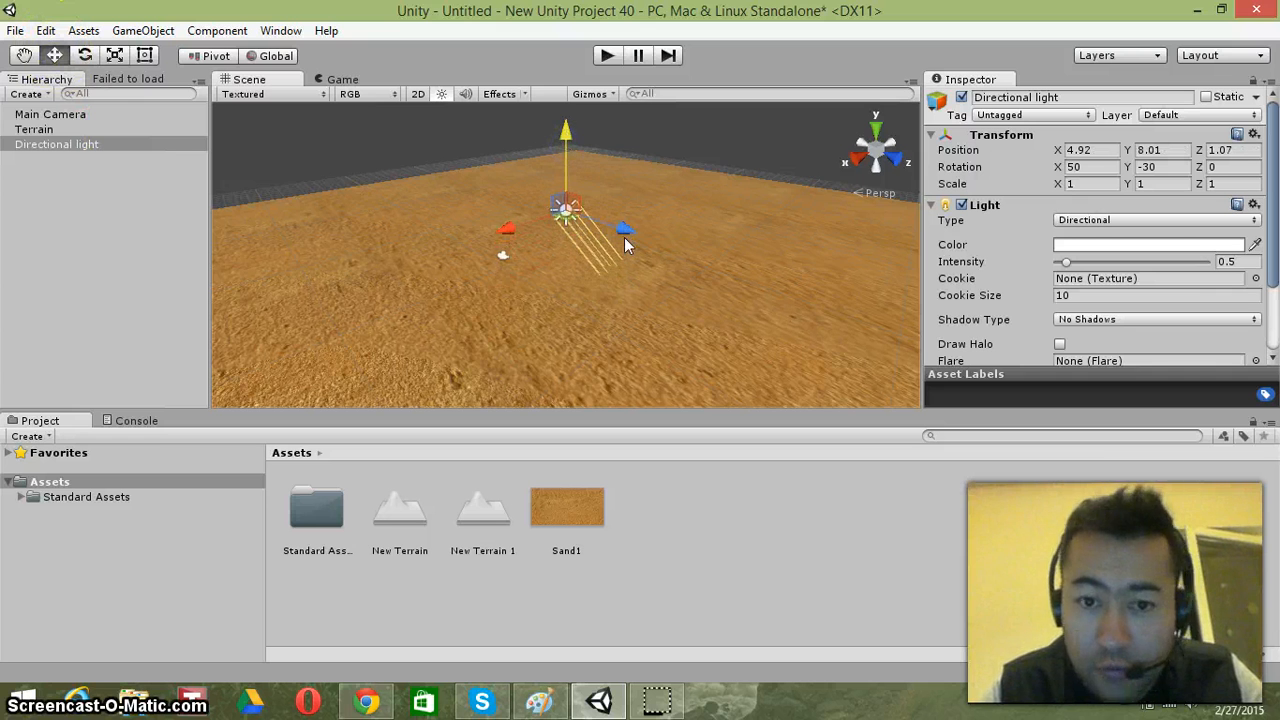
drag(624, 226, 469, 196)
drag(514, 112, 513, 80)
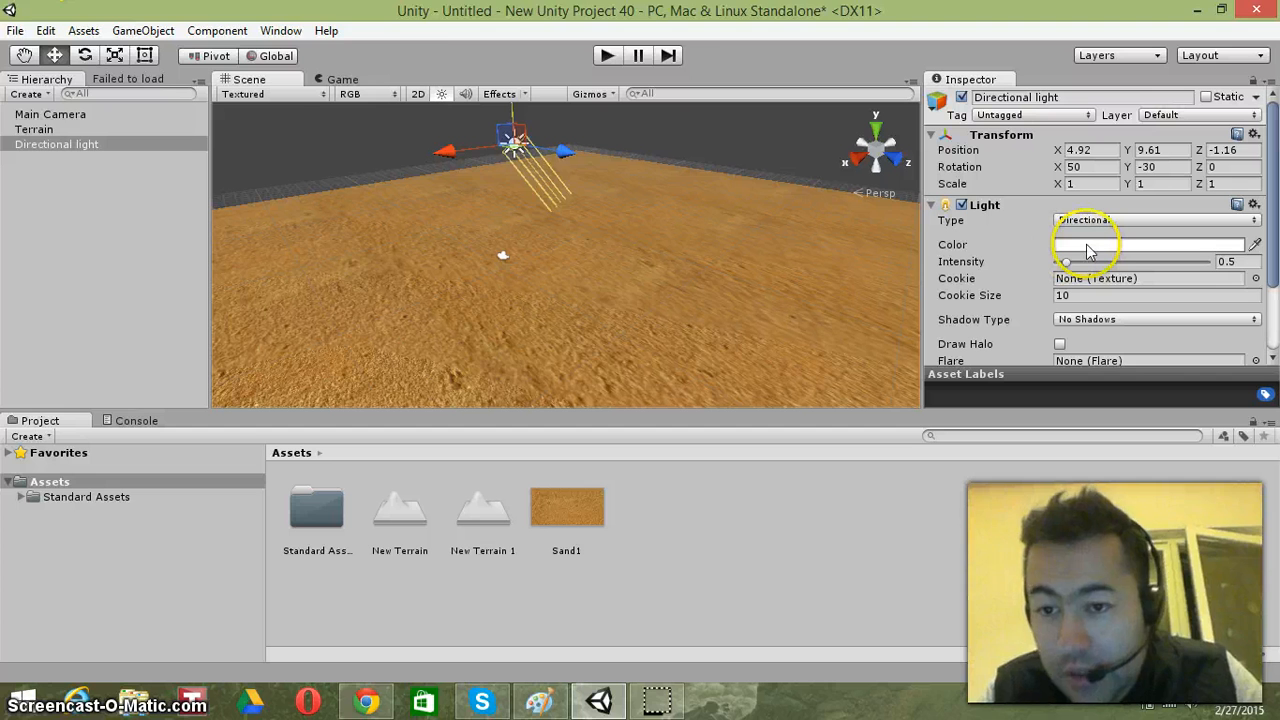
- Try a red light color with RGB 212, 84, 84, and change the directional light back to near-white RGB 242, 240, 240
click(1090, 246)
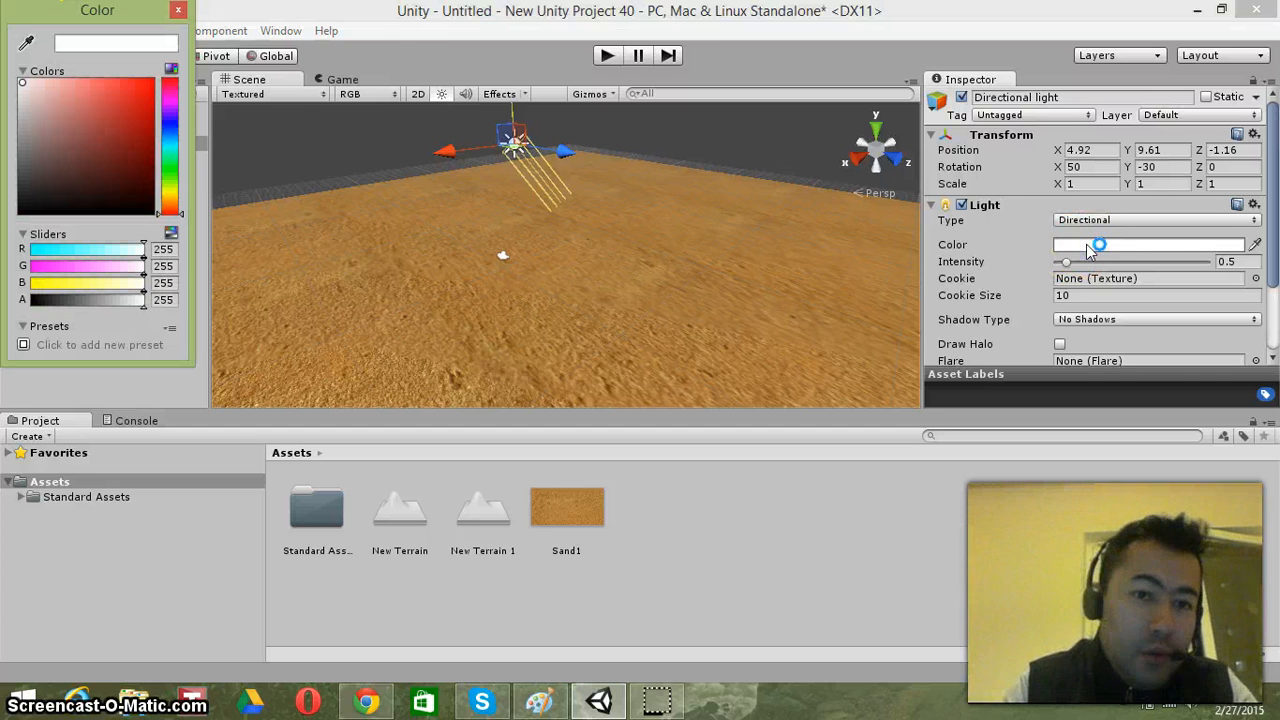
click(1030, 244)
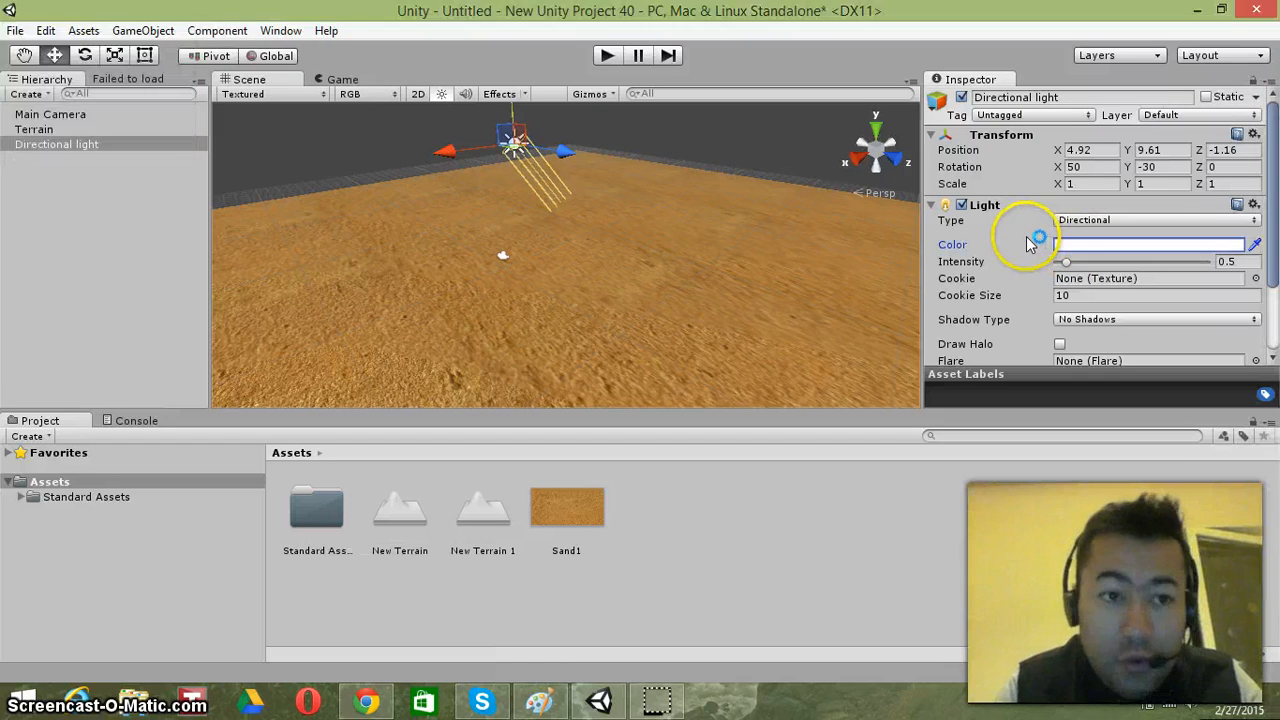
click(1179, 245)
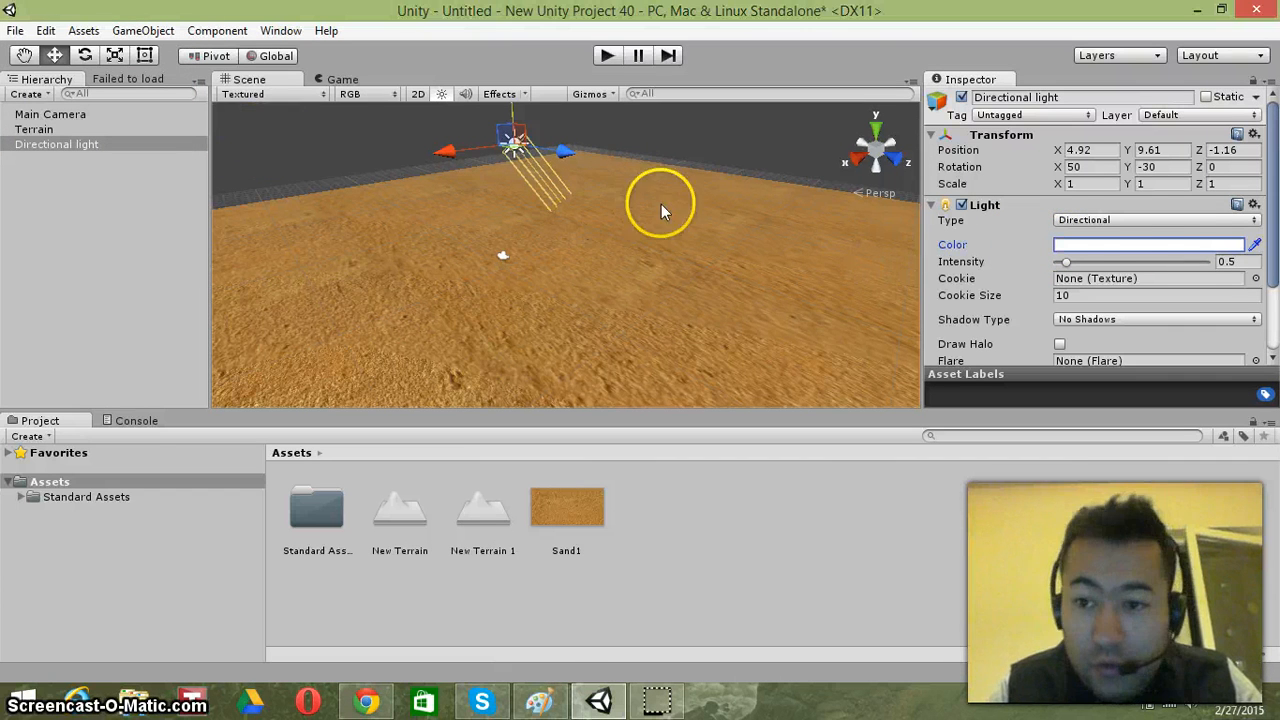
click(1168, 247)
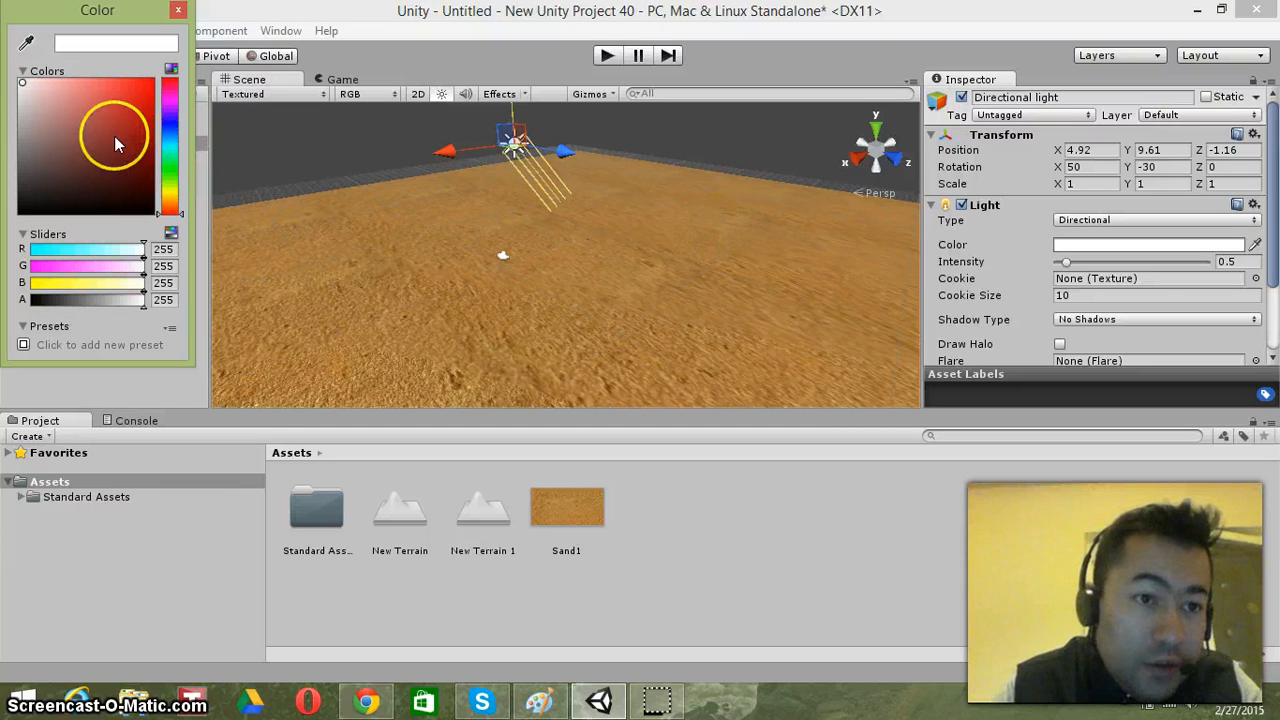
click(103, 105)
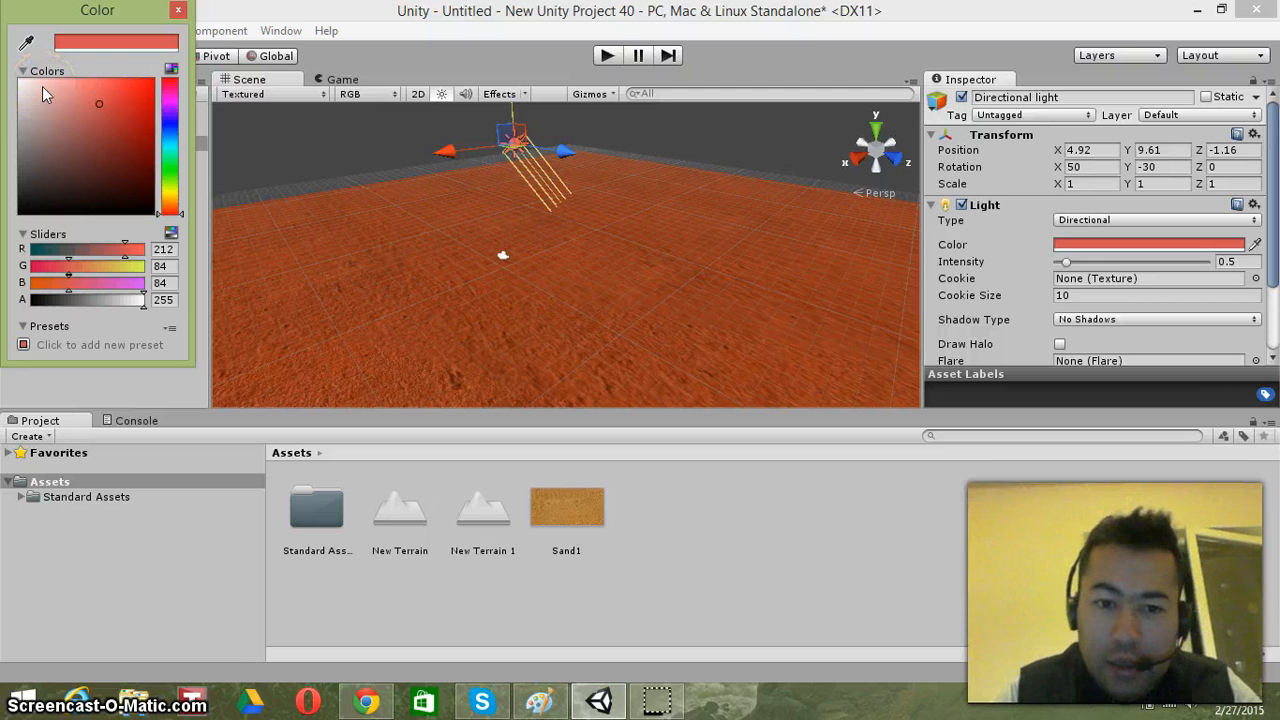
mouse_move(42, 86)
mouse_down()
mouse_move(25, 117)
mouse_move(25, 92)
mouse_up()
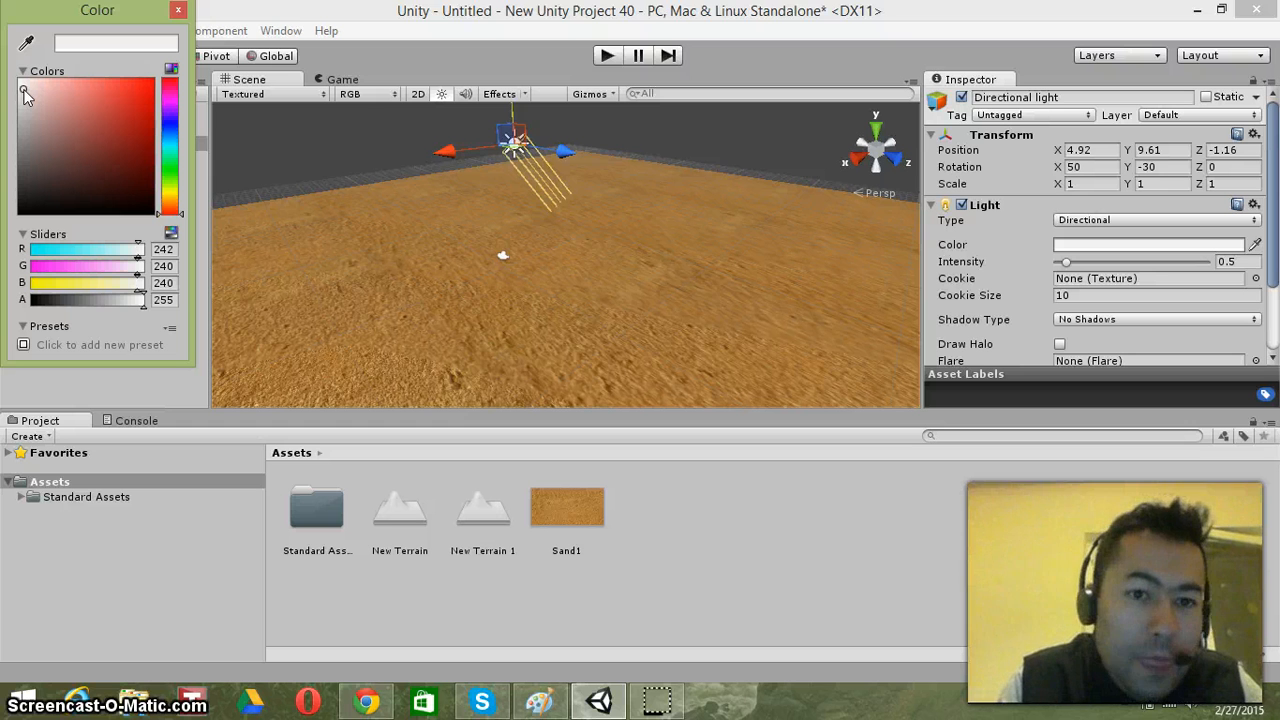
click(227, 153)
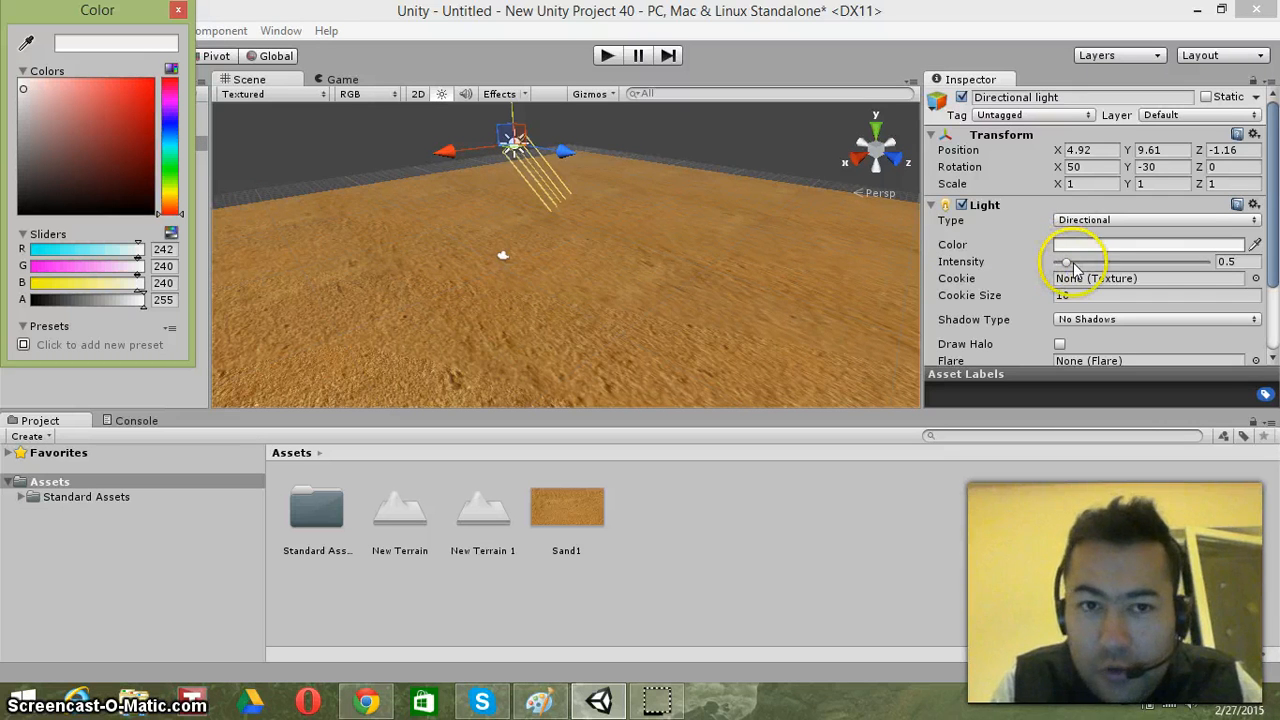
- Move the directional light along Z to about -3.76 and check the lit terrain in the Game view
click(565, 151)
drag(565, 155, 390, 150)
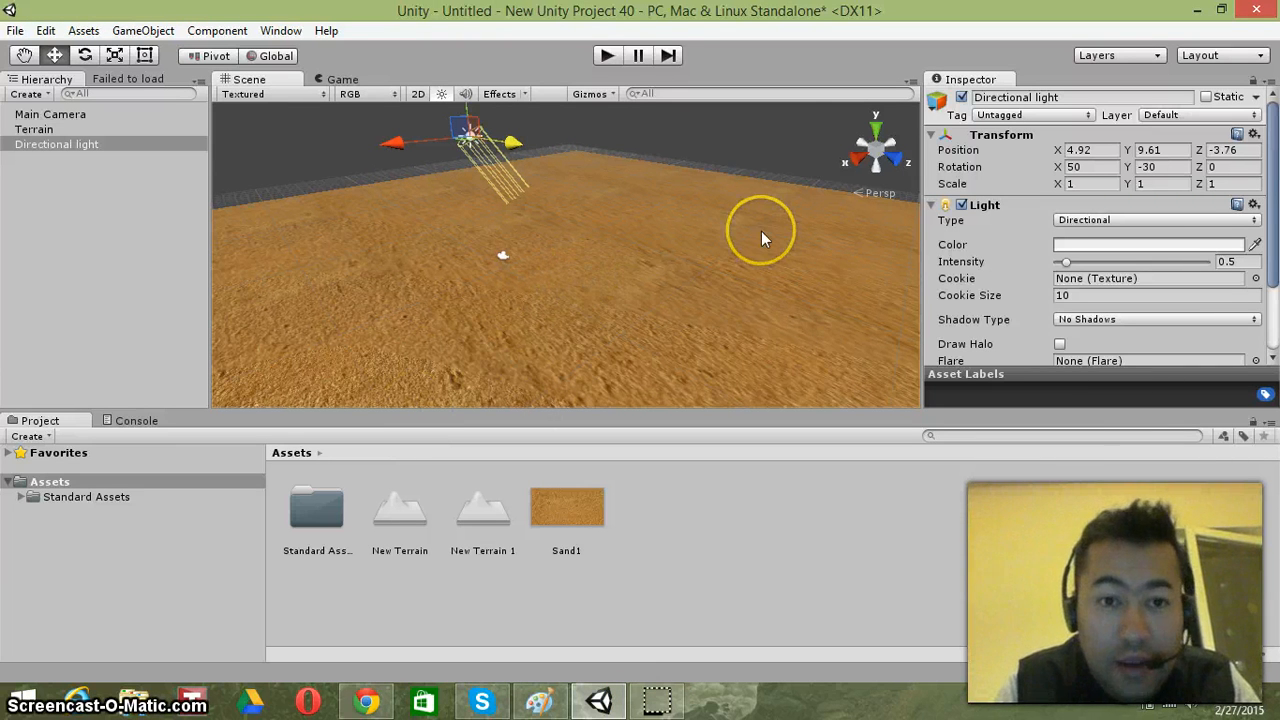
click(330, 79)
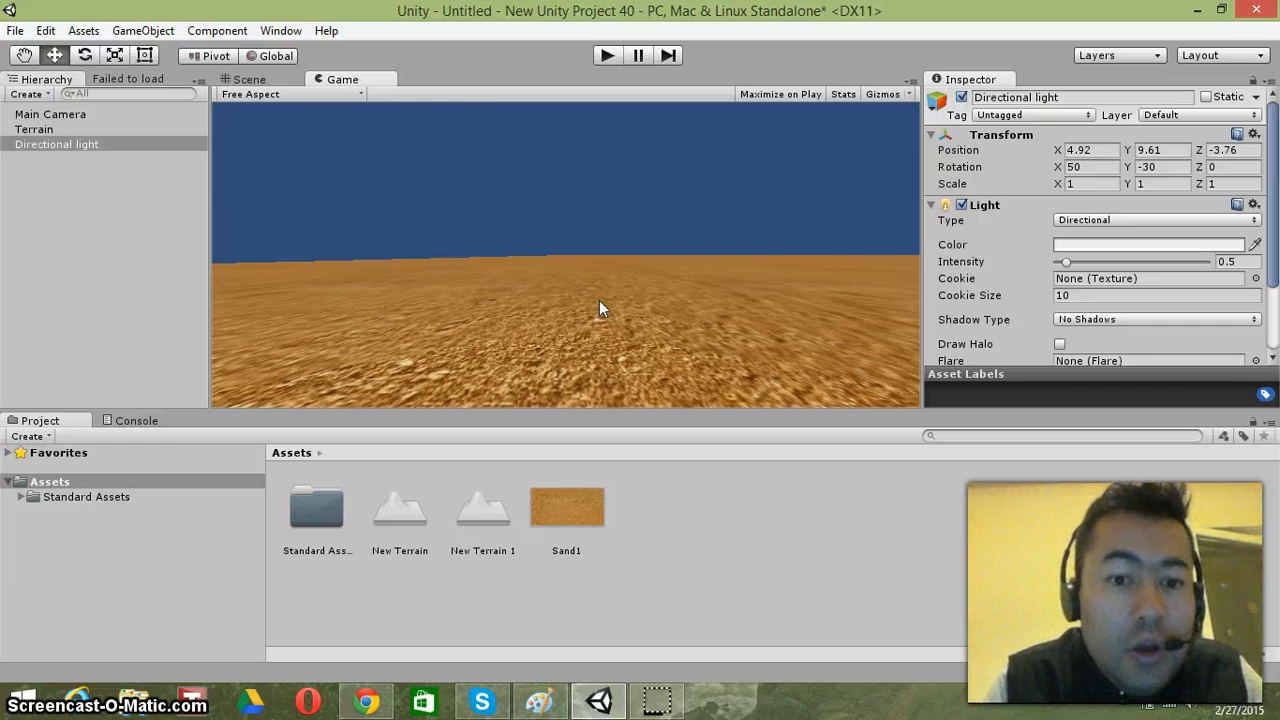
click(250, 79)
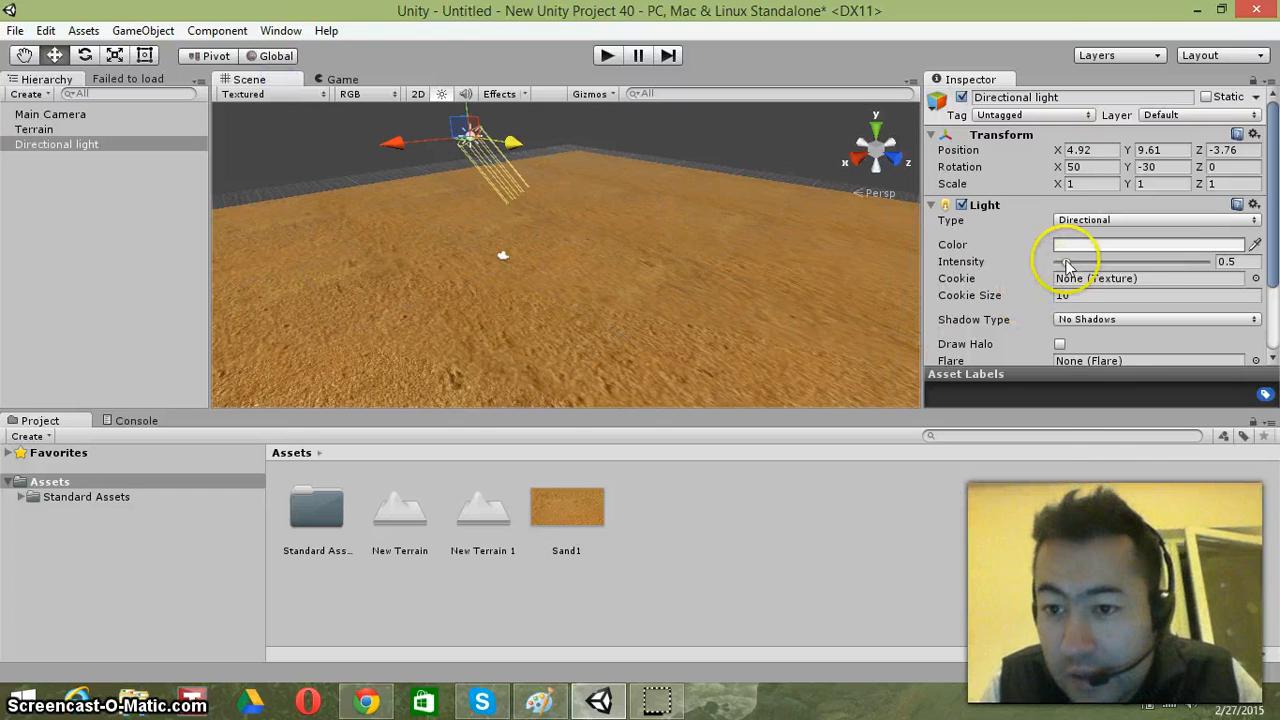
- Try directional light intensities of 3 and 1.05, checking the brighter terrain in the Game view
drag(1068, 265, 1114, 261)
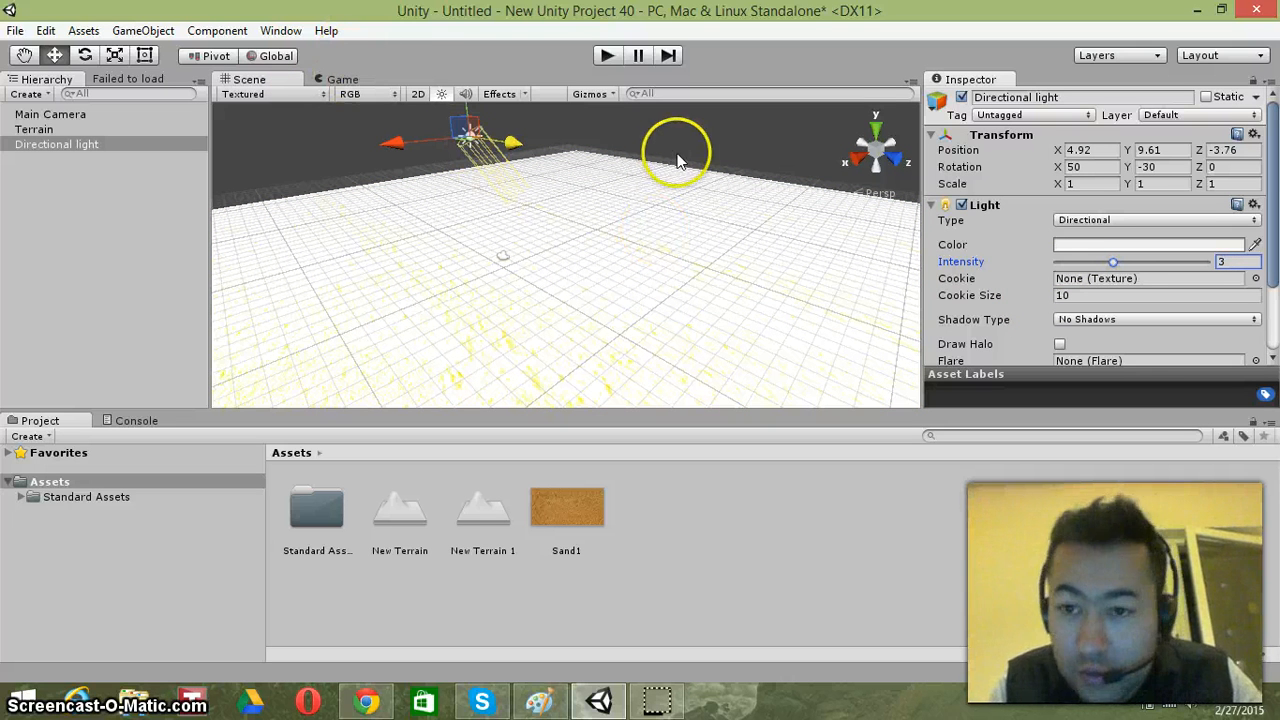
click(1114, 263)
mouse_move(1114, 263)
mouse_down()
mouse_move(1084, 262)
mouse_move(1146, 263)
mouse_move(1097, 263)
mouse_up()
click(1249, 261)
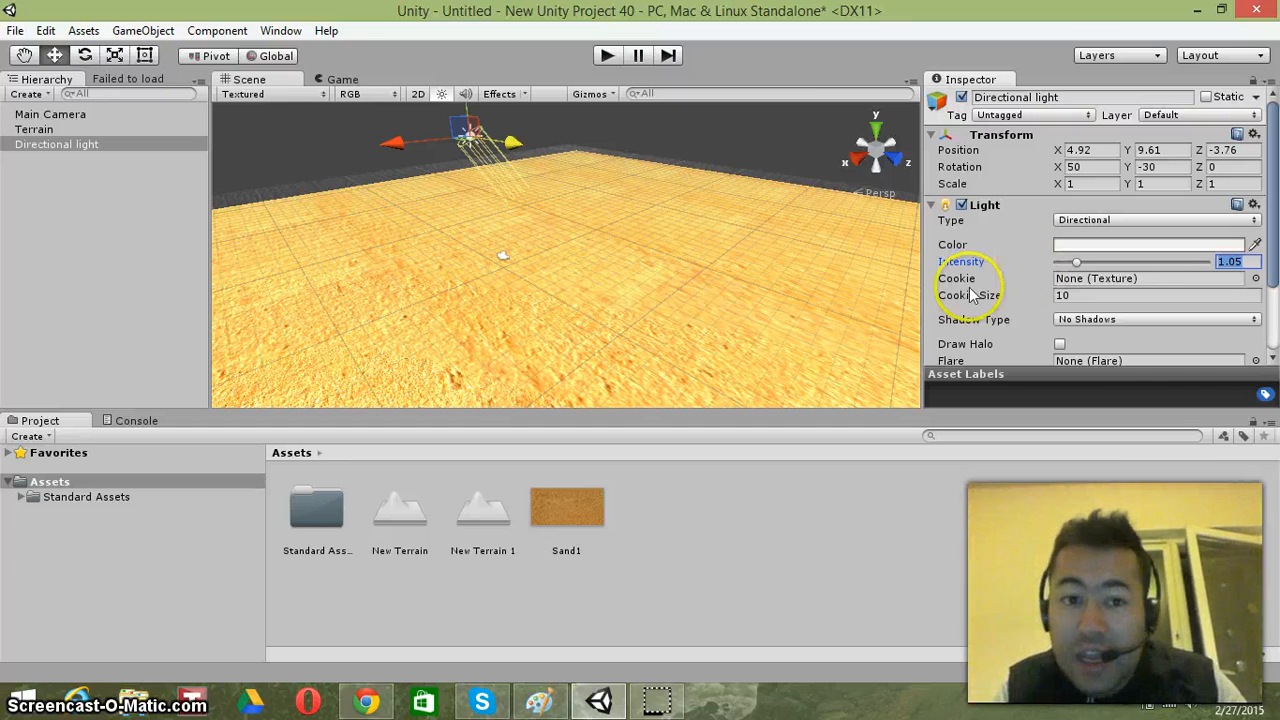
click(321, 81)
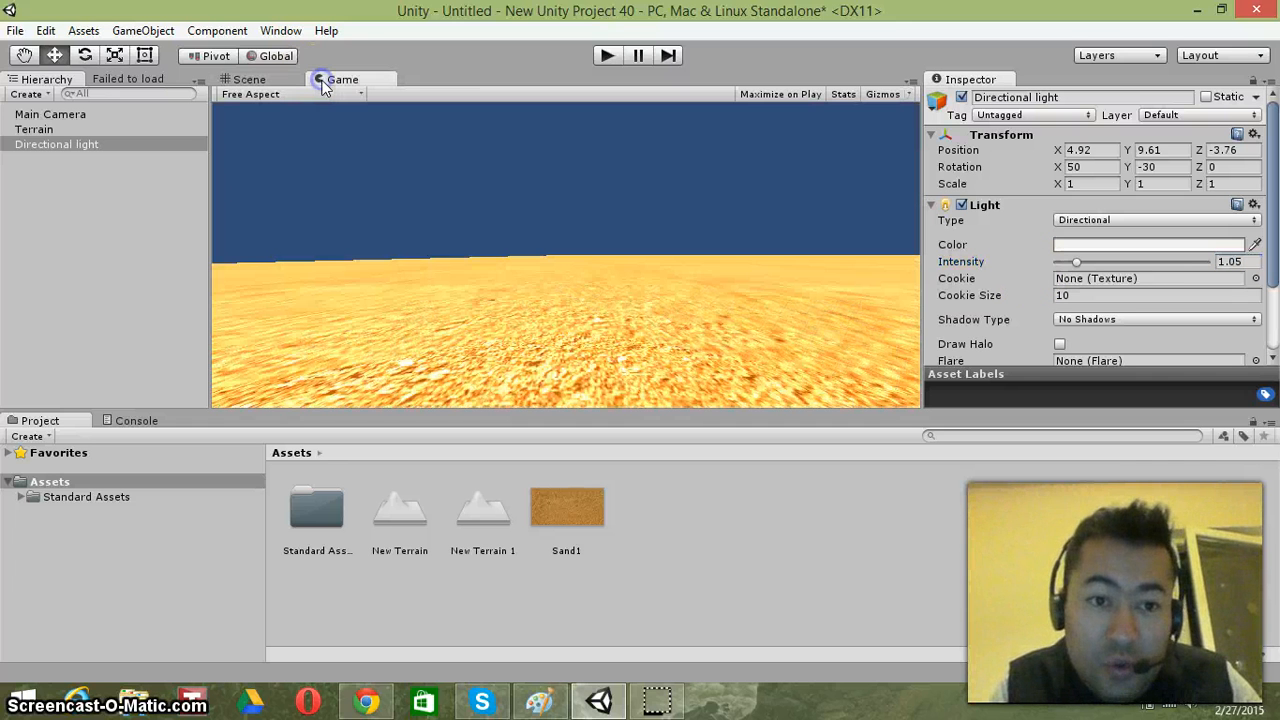
click(258, 80)
- Try lowering the directional light's intensity to 0.06 and check the darker terrain in the Game view
drag(1077, 261, 1063, 265)
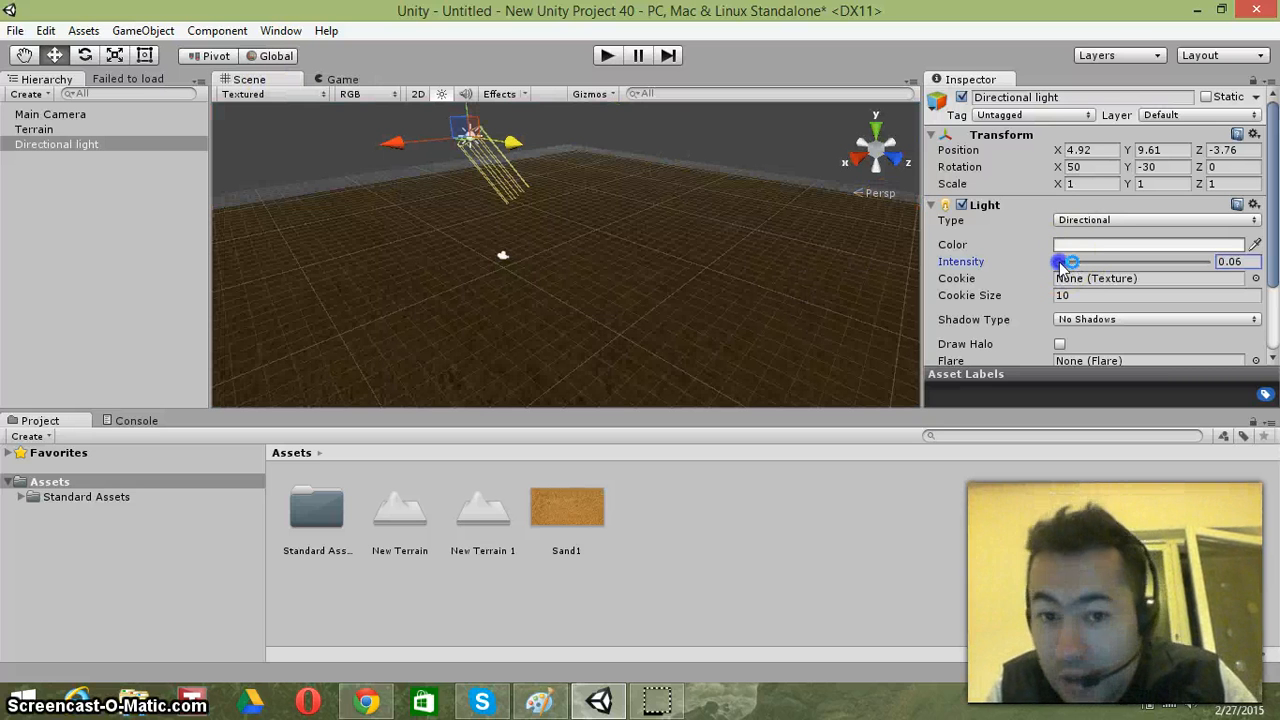
click(323, 78)
click(291, 80)
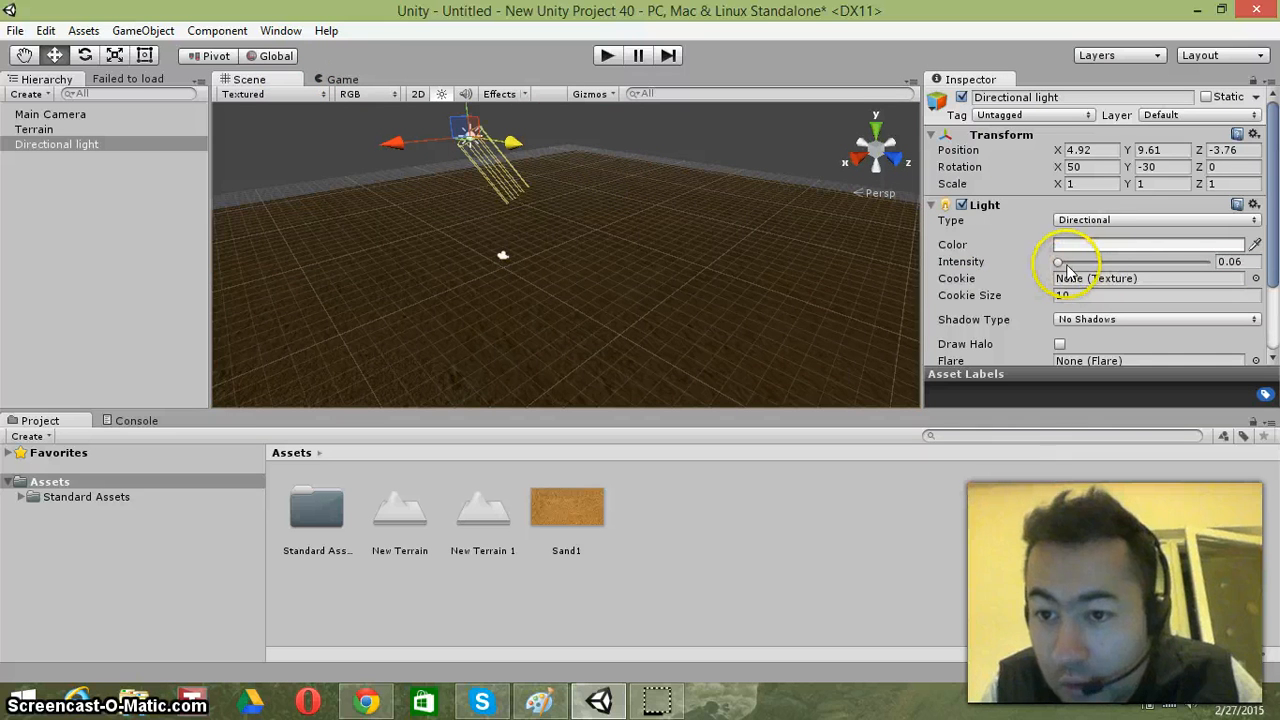
- Set the directional light's intensity to about 0.41 and check the terrain's lighting in the Game view
drag(1059, 262, 1069, 265)
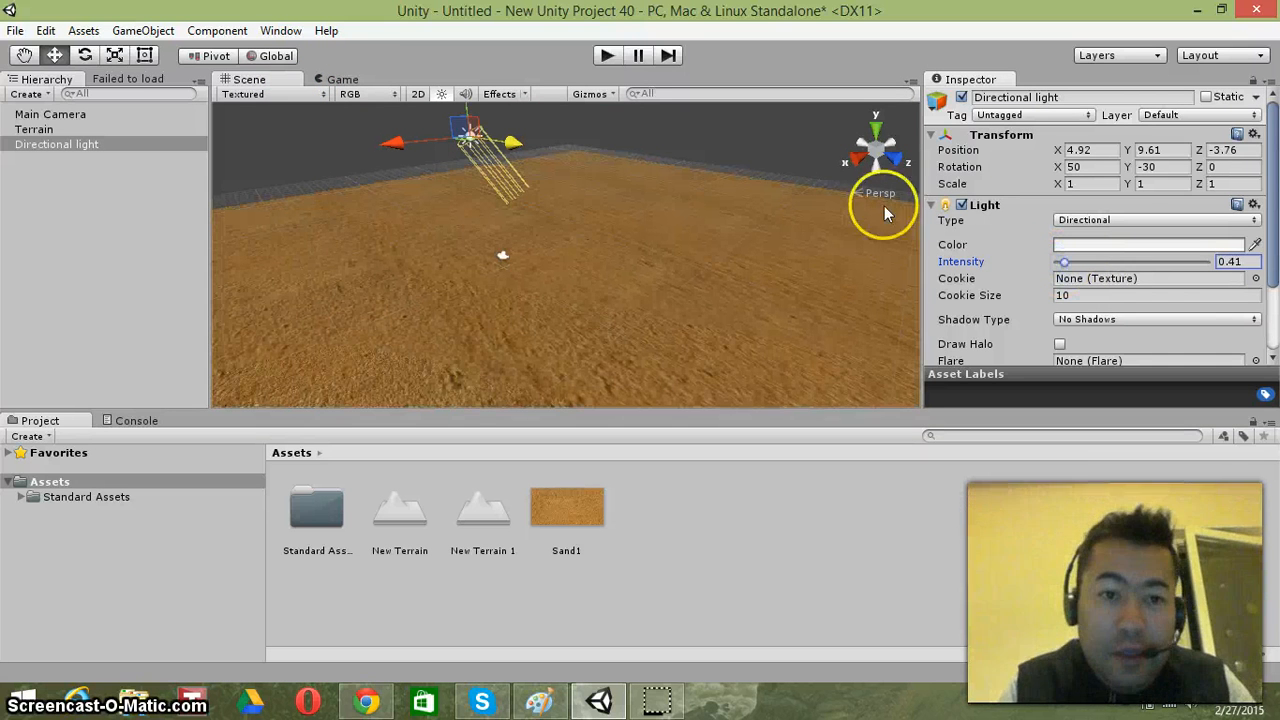
click(322, 81)
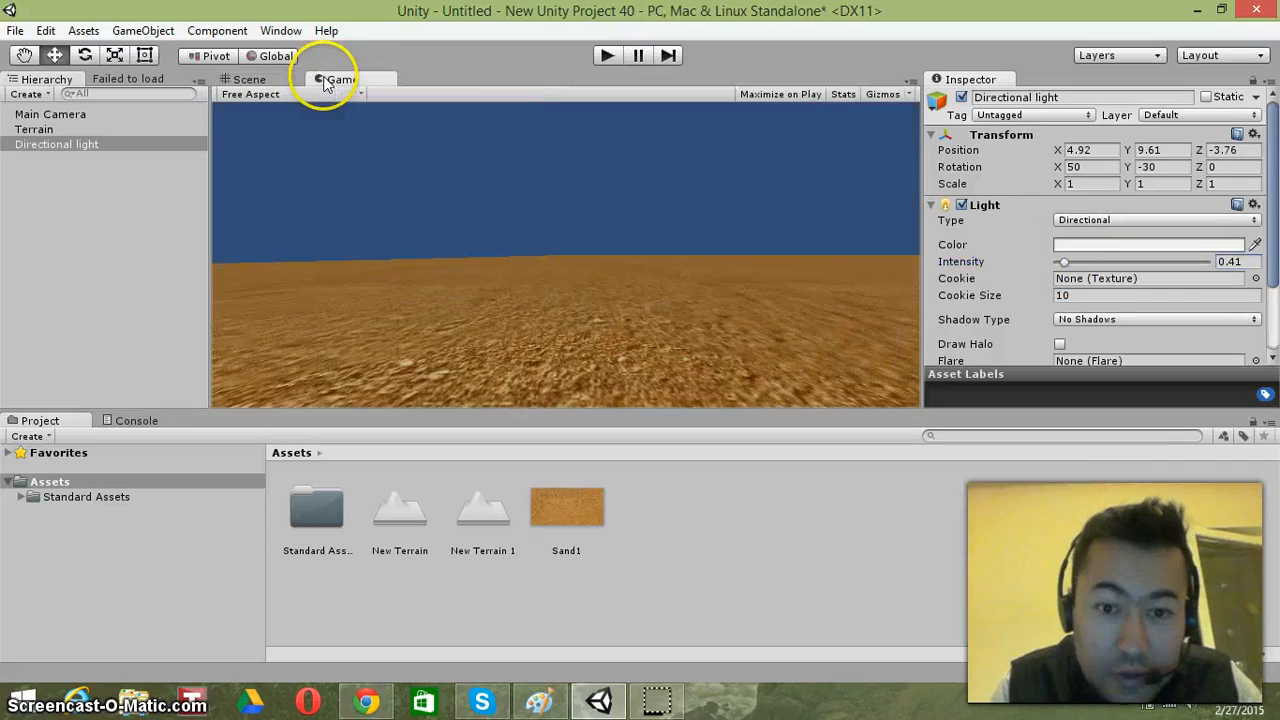
click(262, 81)
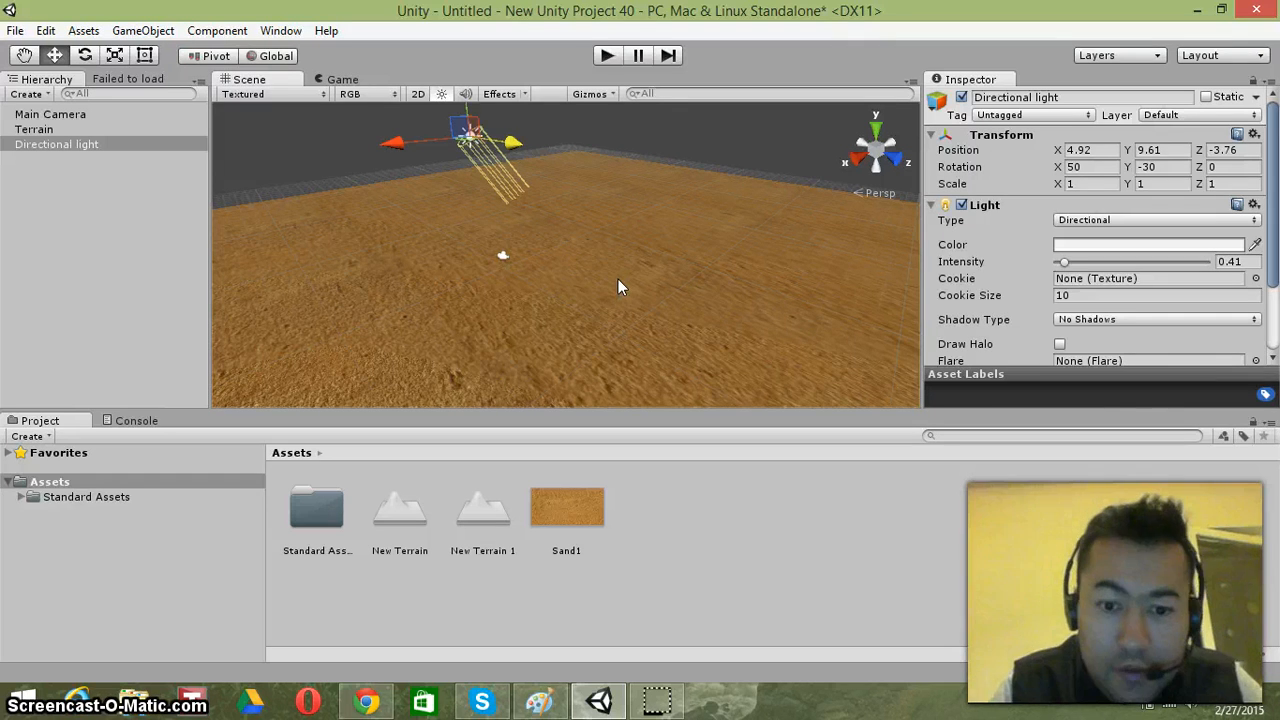
click(655, 702)
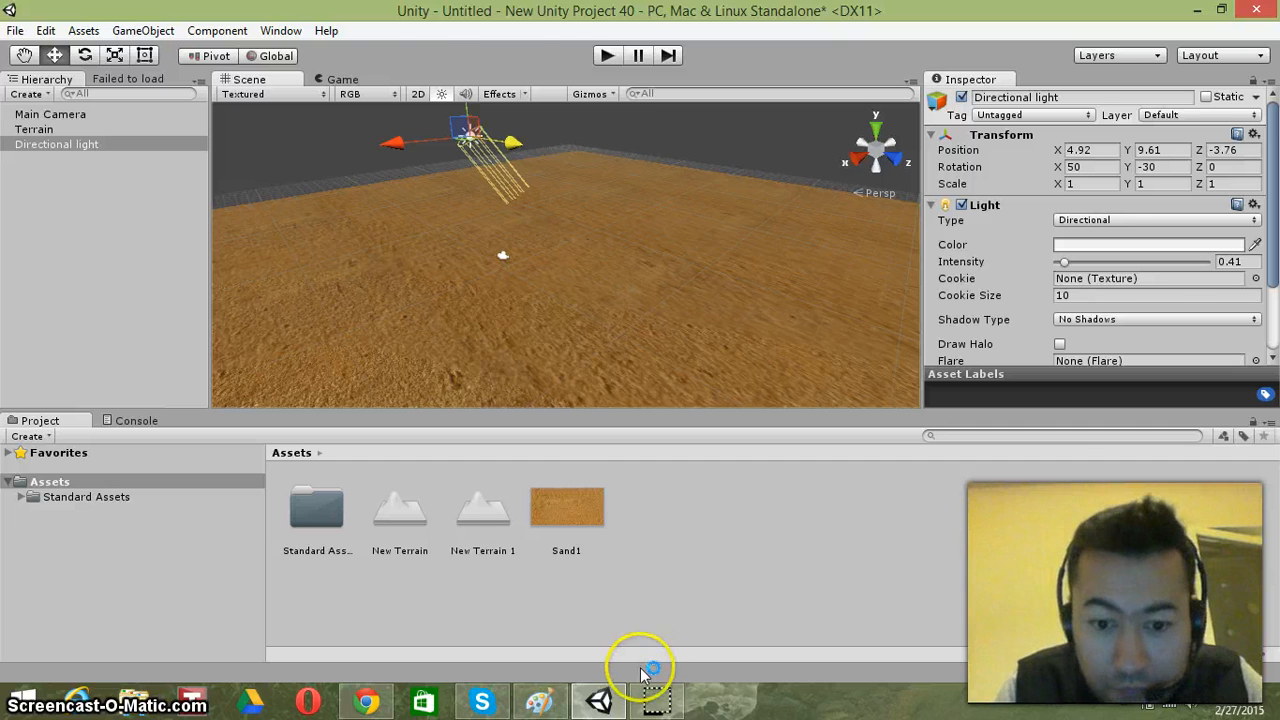